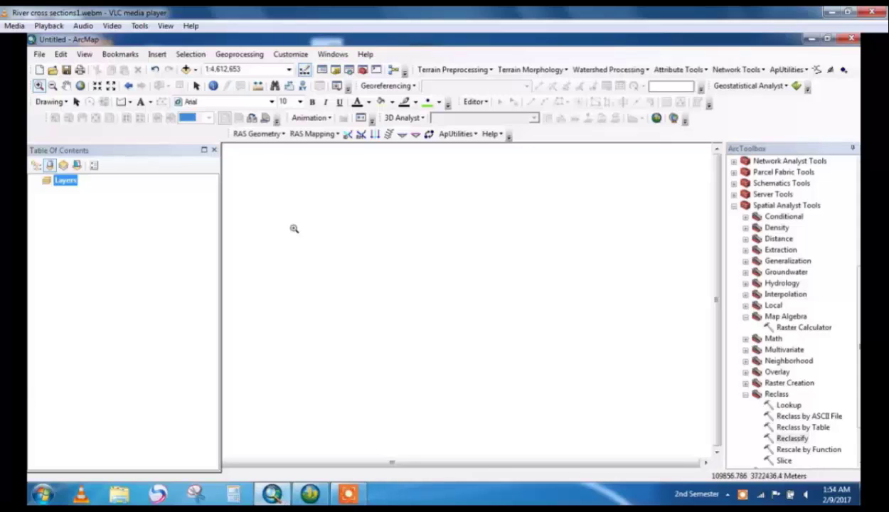
# Step: Add the projected SRTM elevation raster proj_srtm1.tif to the map
pyautogui.click(185, 69)
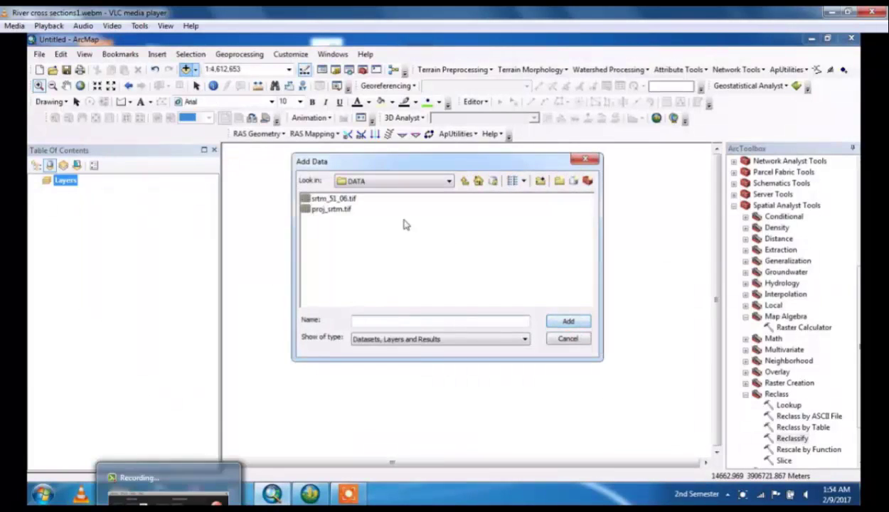
pyautogui.click(348, 210)
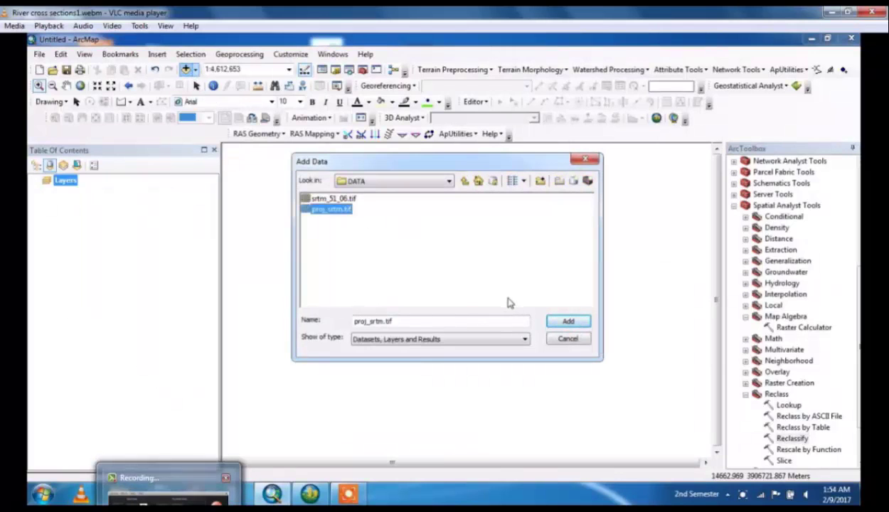
pyautogui.click(558, 324)
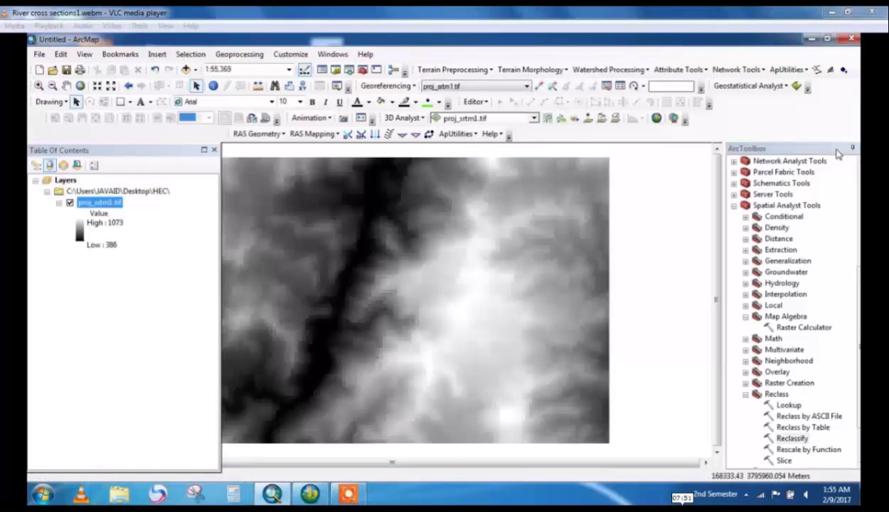
# Step: Float the ArcToolbox panel, collapse Spatial Analyst Tools and expand 3D Analyst Tools > Conversion
pyautogui.moveTo(837, 151); pyautogui.dragTo(808, 148)
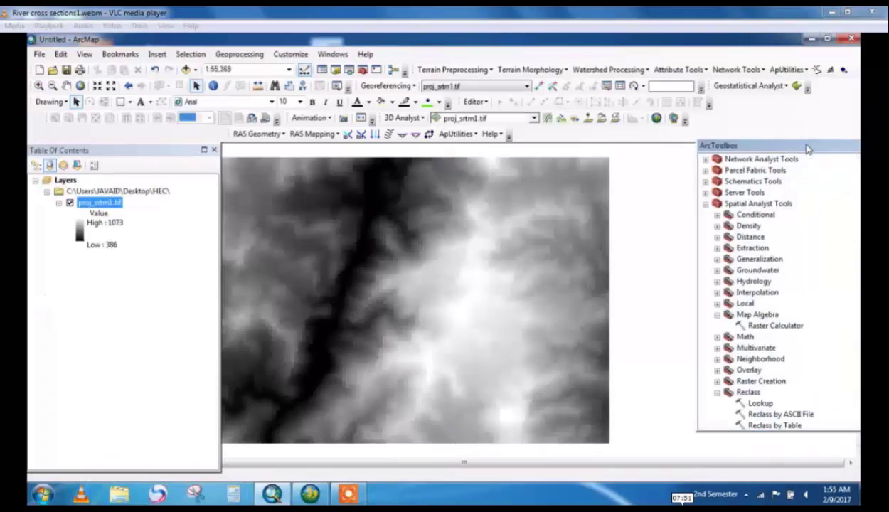
pyautogui.click(705, 204)
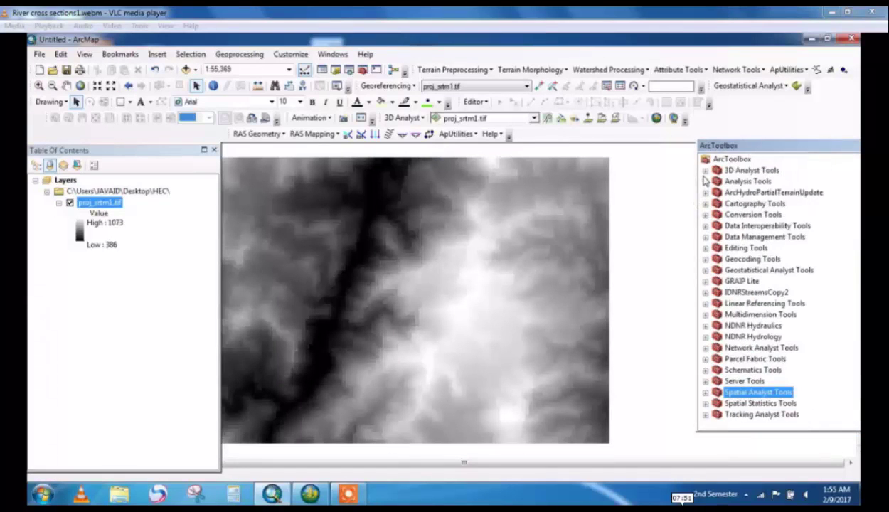
pyautogui.click(705, 172)
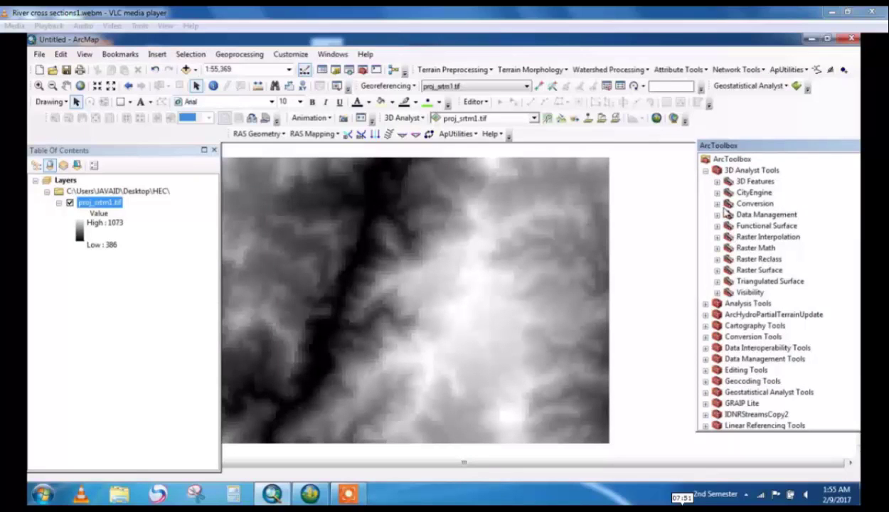
pyautogui.click(717, 203)
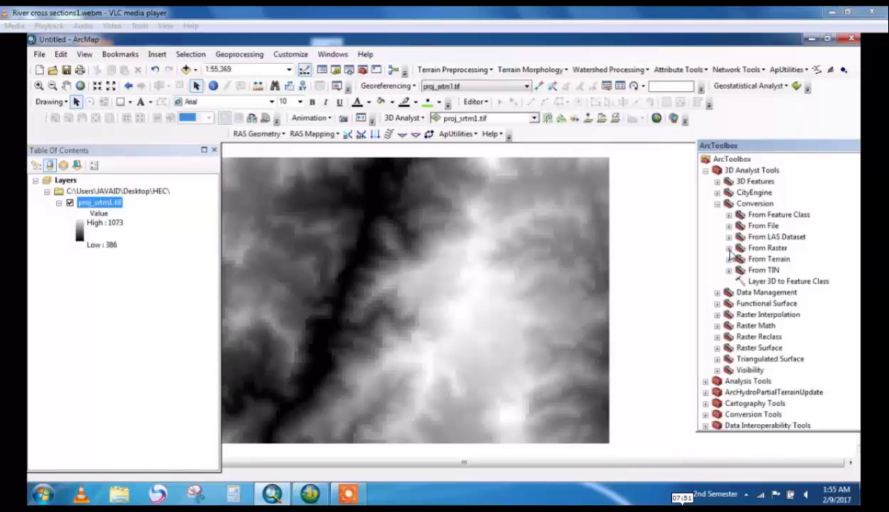
# Step: Run Raster to TIN on proj_srtm1.tif, saving HEC\tin5 with Z tolerance 5 instead of 68.7
pyautogui.click(728, 248)
pyautogui.moveTo(750, 280); pyautogui.dragTo(366, 391)
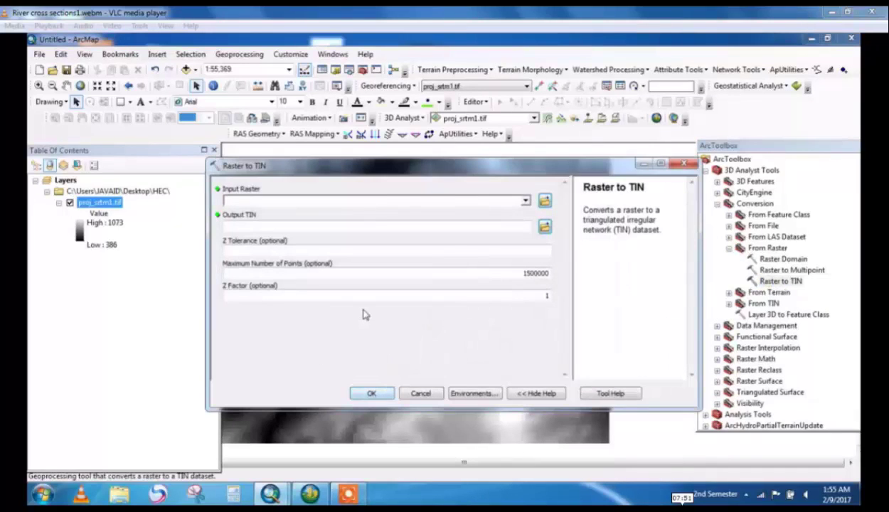
pyautogui.click(524, 201)
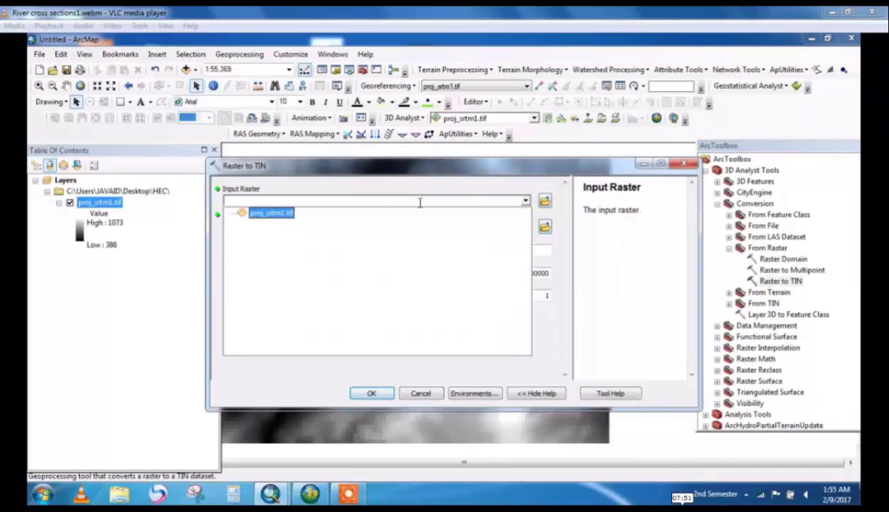
pyautogui.click(275, 213)
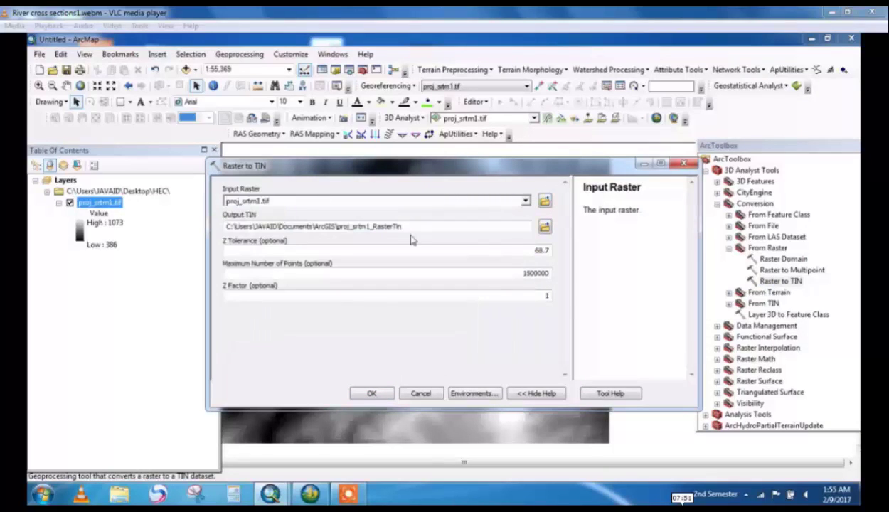
pyautogui.click(544, 226)
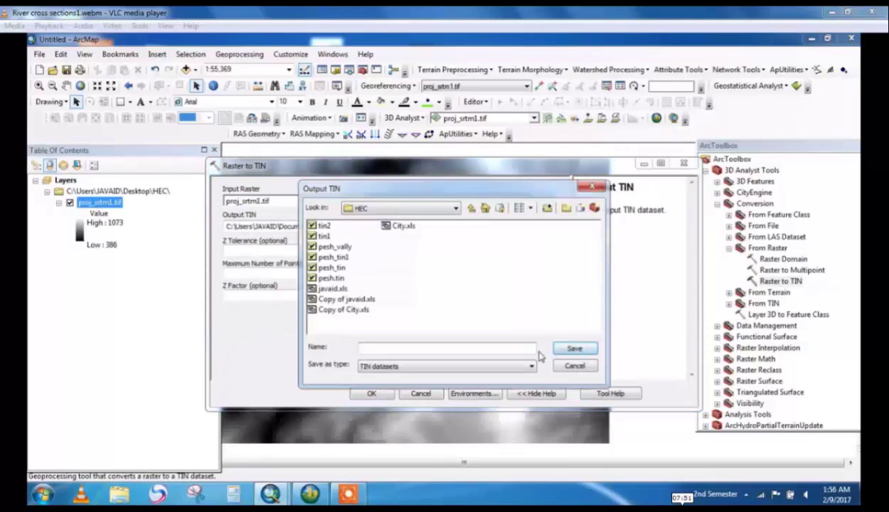
pyautogui.write('tin5')
pyautogui.click(577, 349)
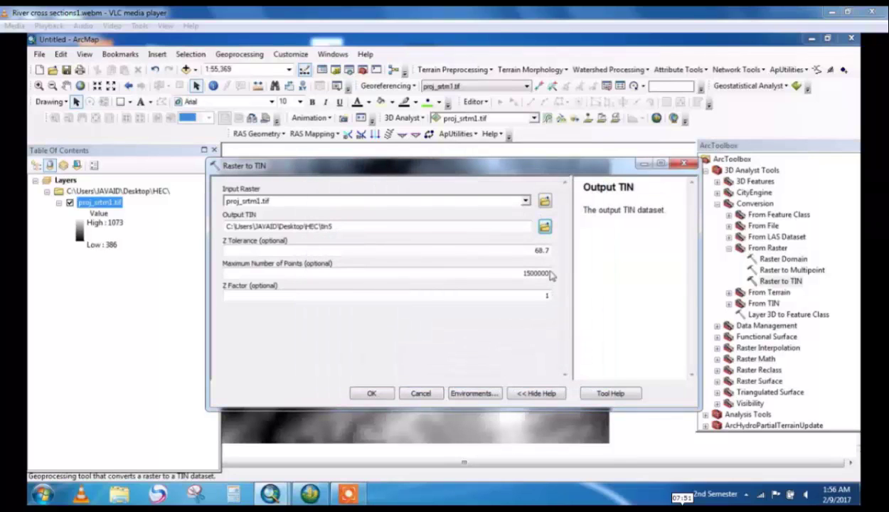
pyautogui.click(538, 251)
pyautogui.doubleClick(542, 251)
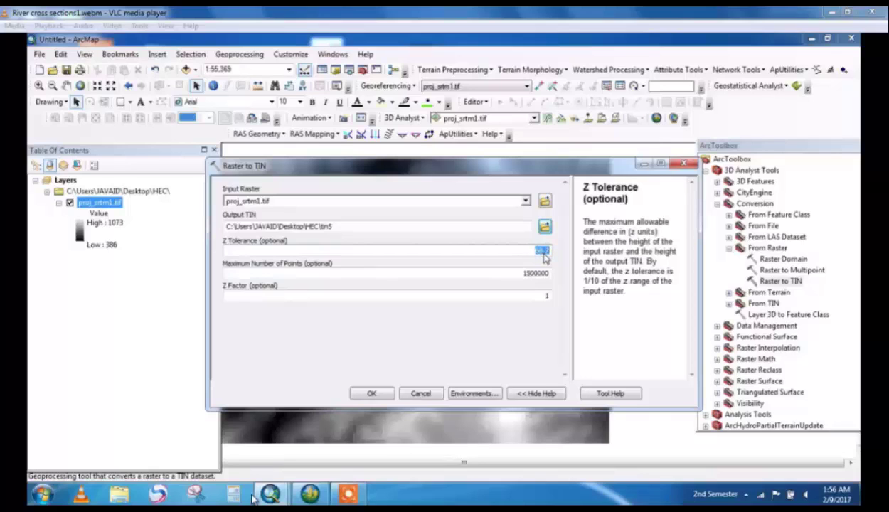
pyautogui.write('5')
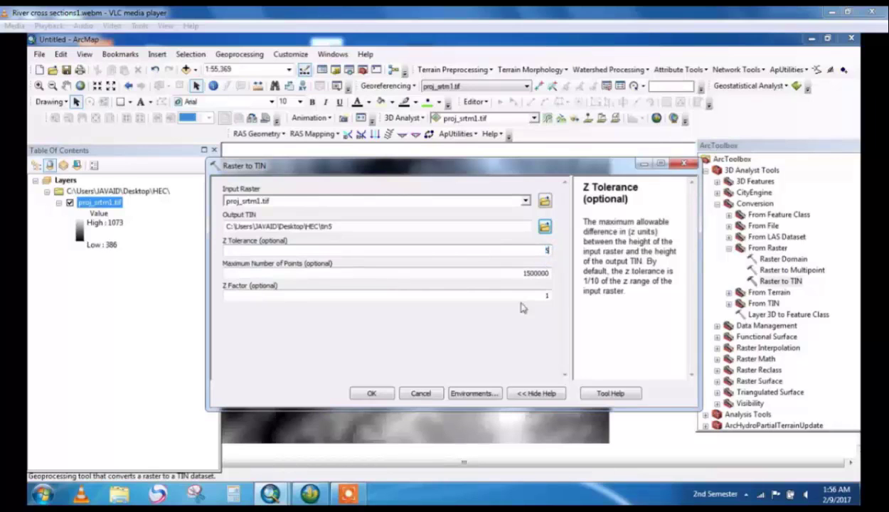
pyautogui.click(372, 395)
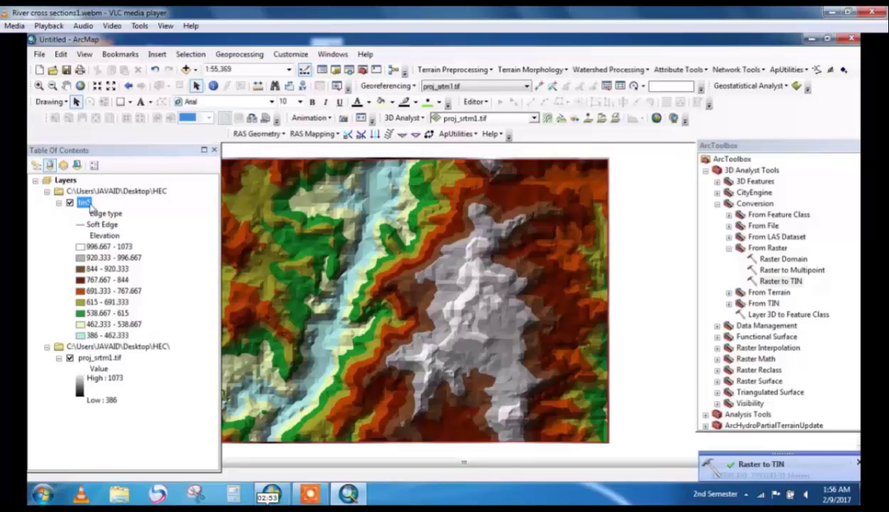
# Step: Add a graduated-colour face elevation renderer to tin5 and turn off hillshade
pyautogui.rightClick(87, 204)
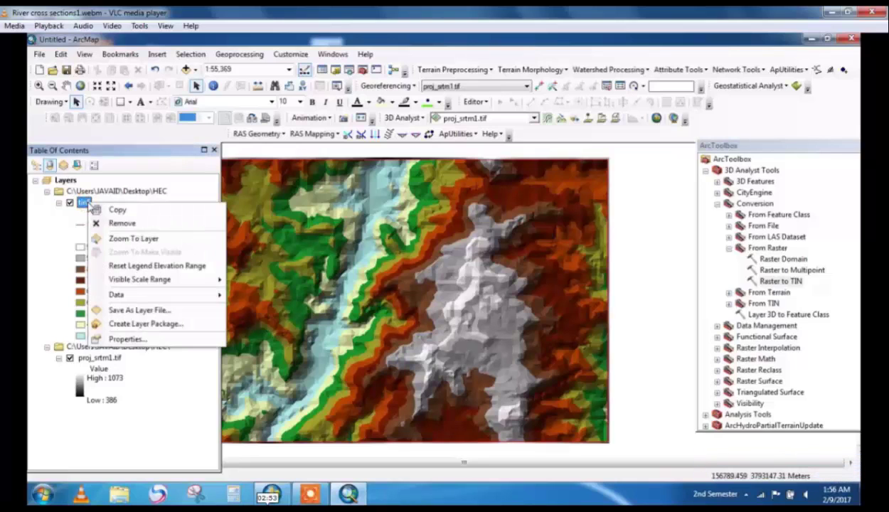
pyautogui.click(129, 337)
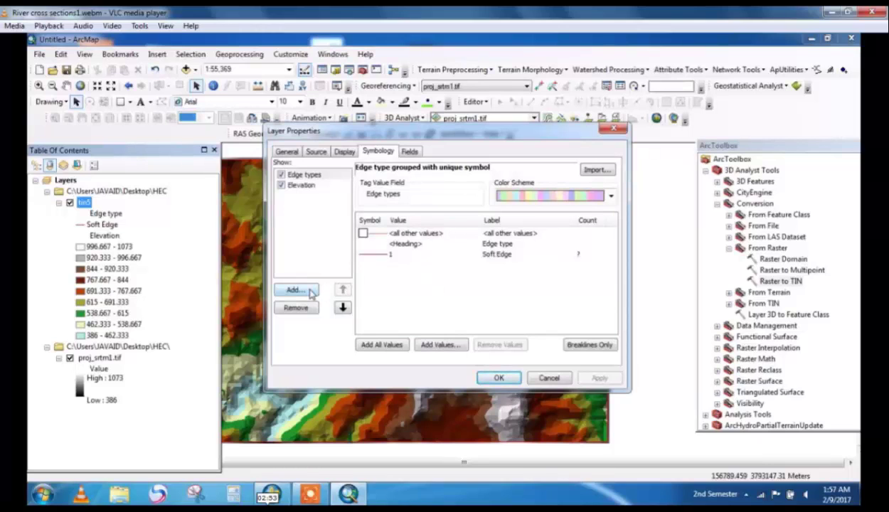
pyautogui.click(309, 291)
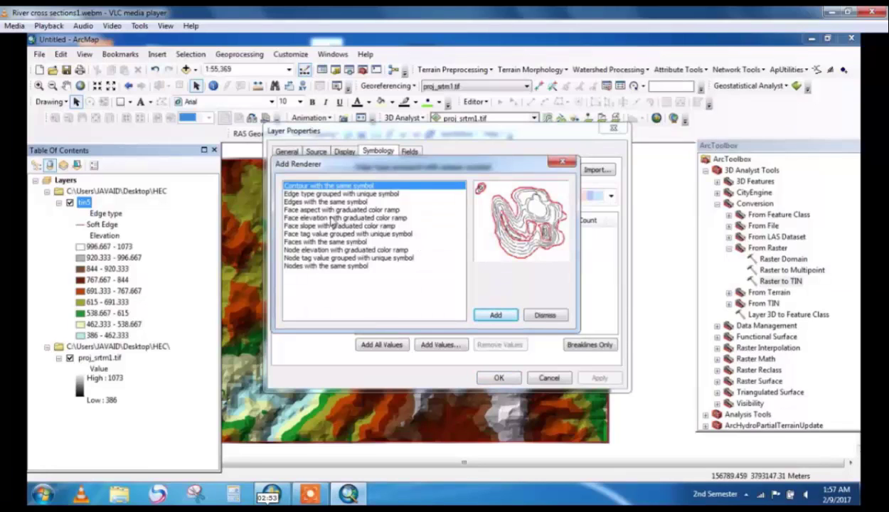
pyautogui.click(330, 218)
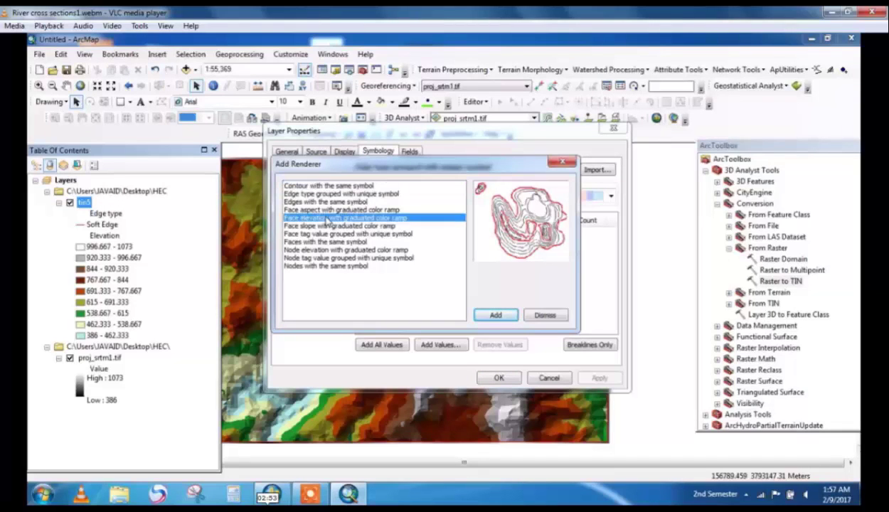
pyautogui.click(489, 320)
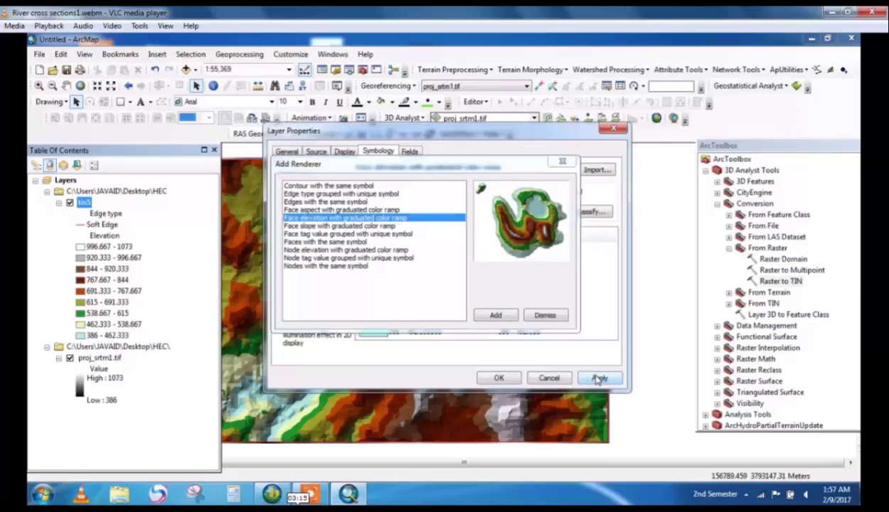
pyautogui.click(599, 378)
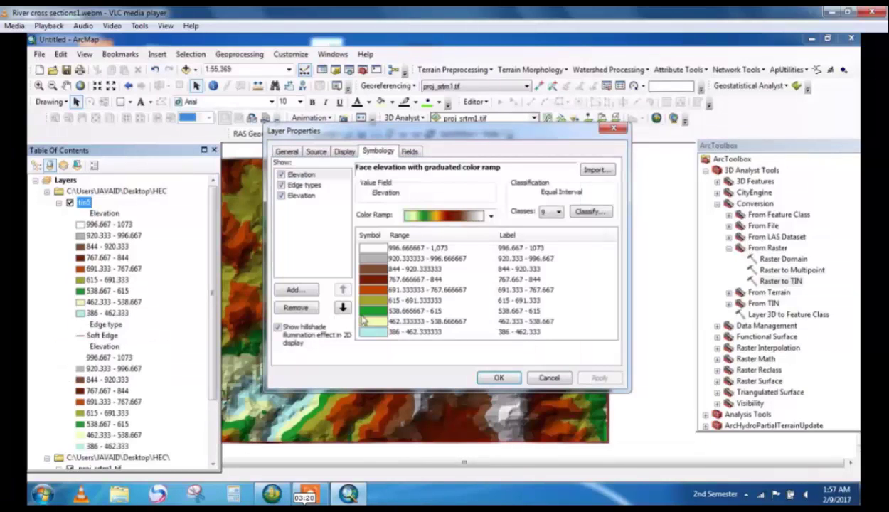
pyautogui.click(278, 327)
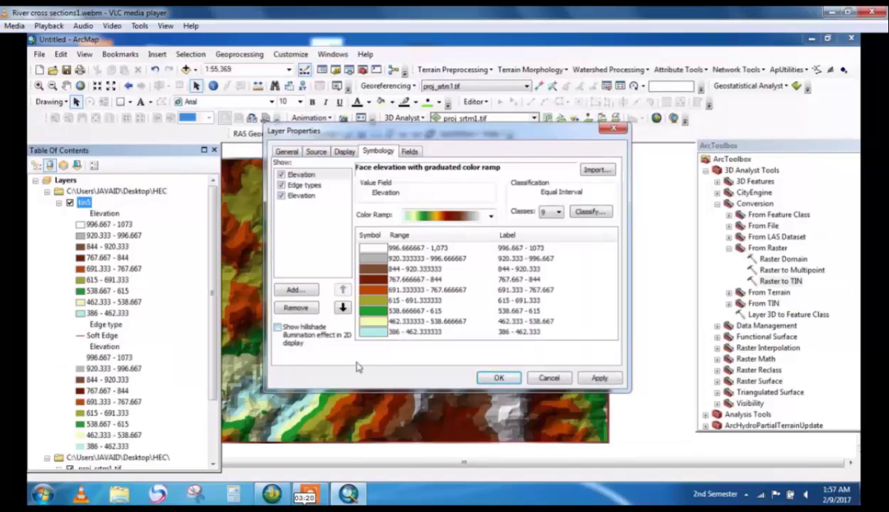
pyautogui.click(499, 378)
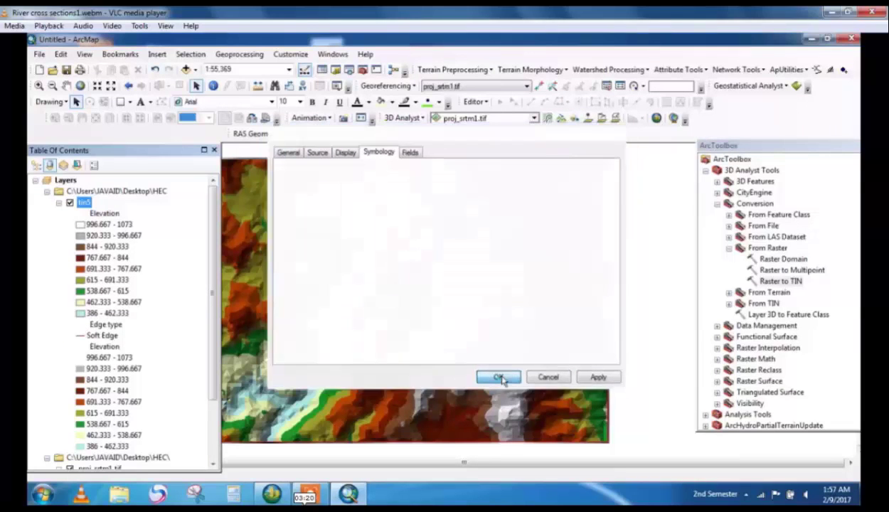
# Step: Turn off the duplicate elevation renderer in tin5's symbology
pyautogui.click(66, 85)
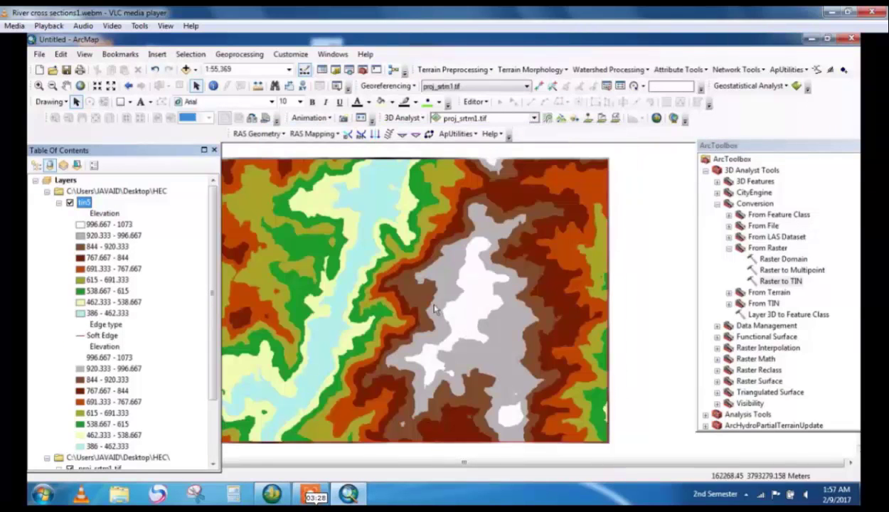
pyautogui.moveTo(300, 245); pyautogui.dragTo(329, 244)
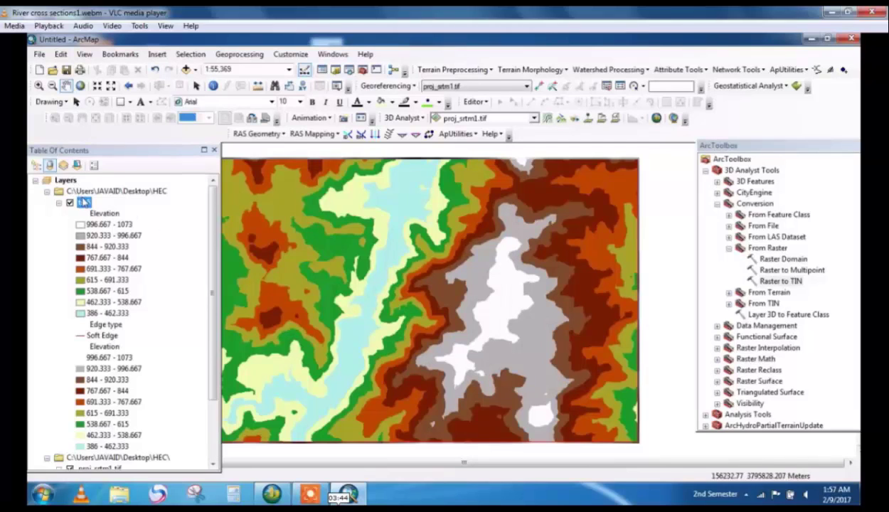
pyautogui.rightClick(84, 203)
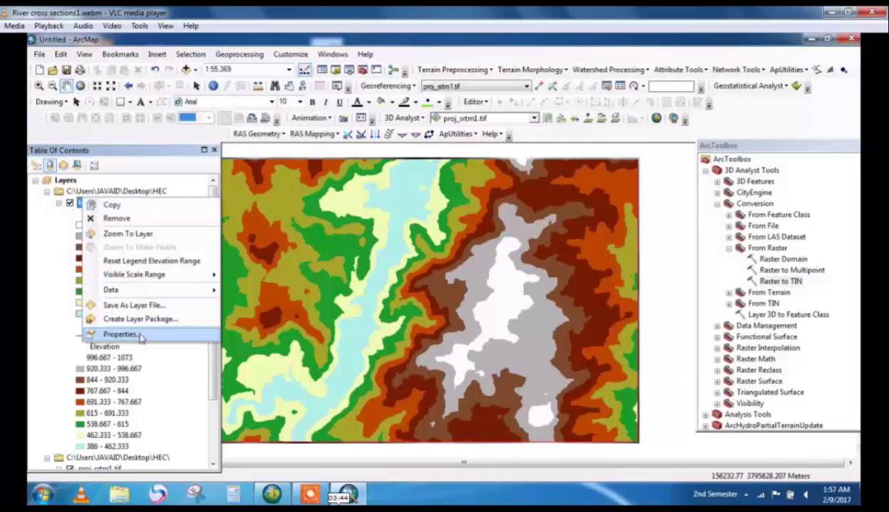
pyautogui.click(140, 336)
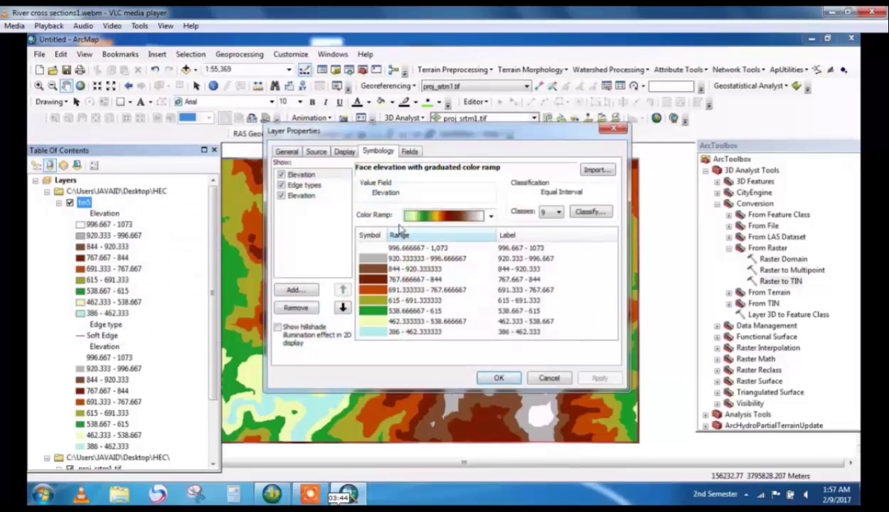
pyautogui.click(281, 195)
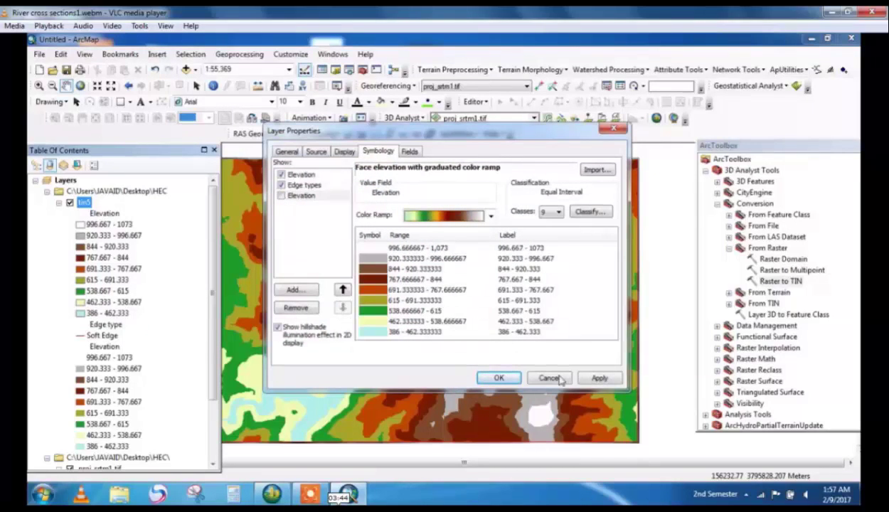
pyautogui.click(595, 379)
pyautogui.click(498, 378)
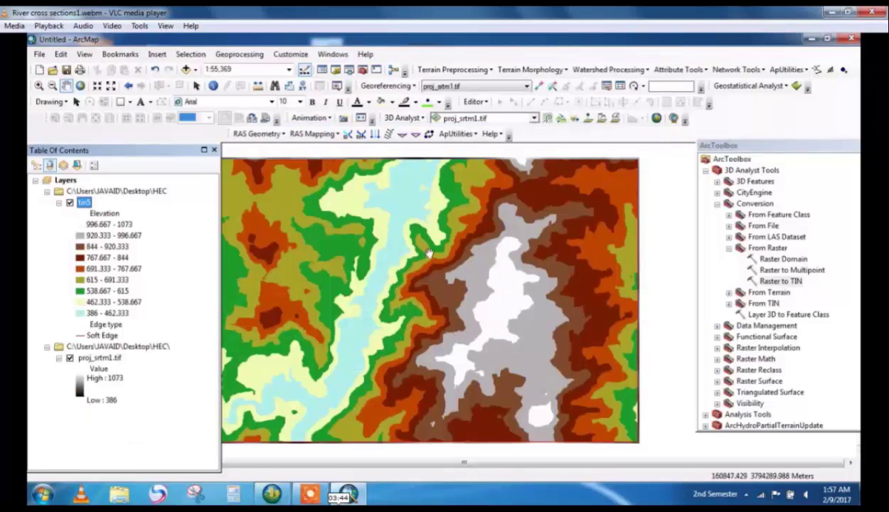
# Step: Create the River stream centerline layer with RAS Geometry > Create RAS Layers
pyautogui.click(280, 135)
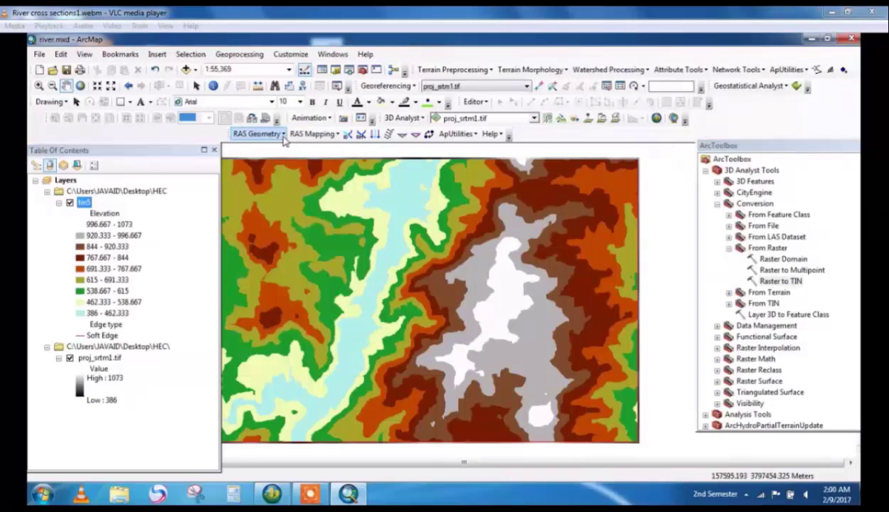
pyautogui.click(283, 135)
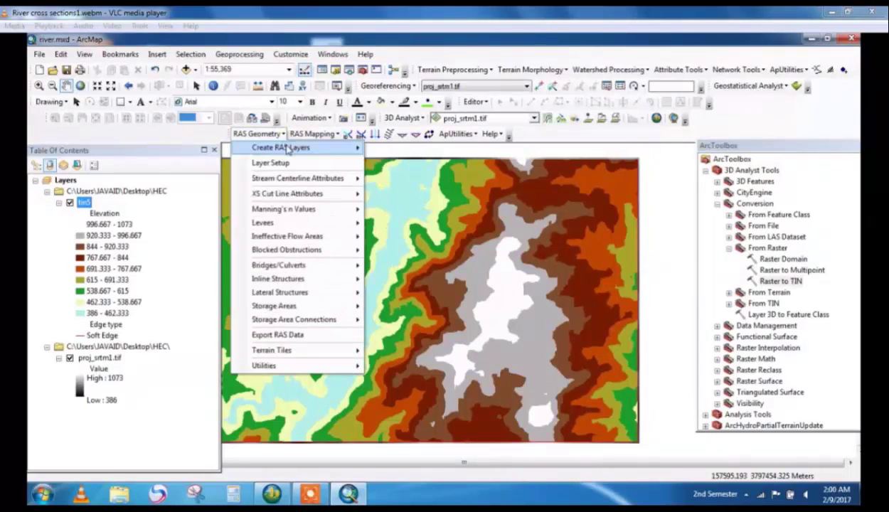
pyautogui.moveTo(311, 150)
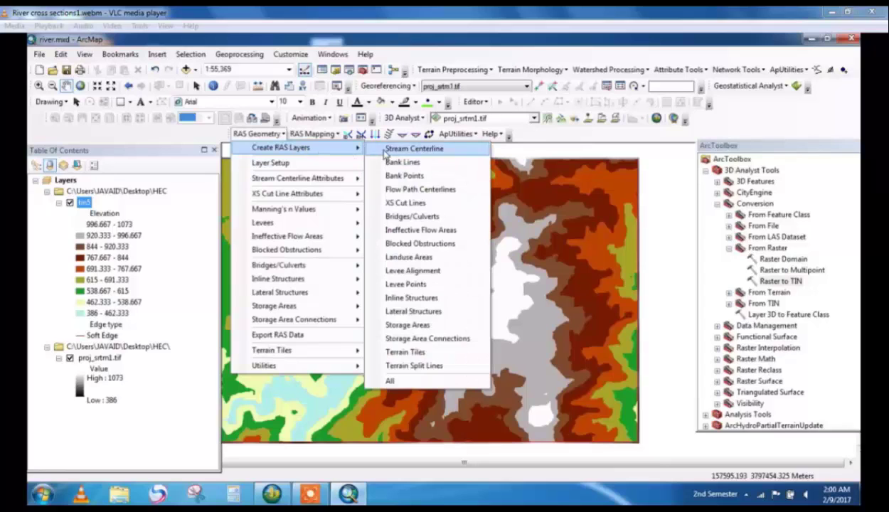
pyautogui.click(384, 152)
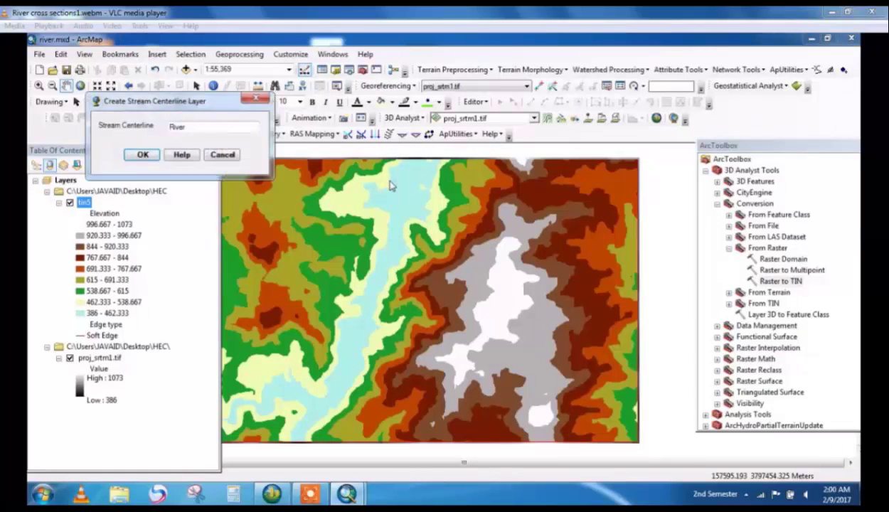
pyautogui.click(155, 153)
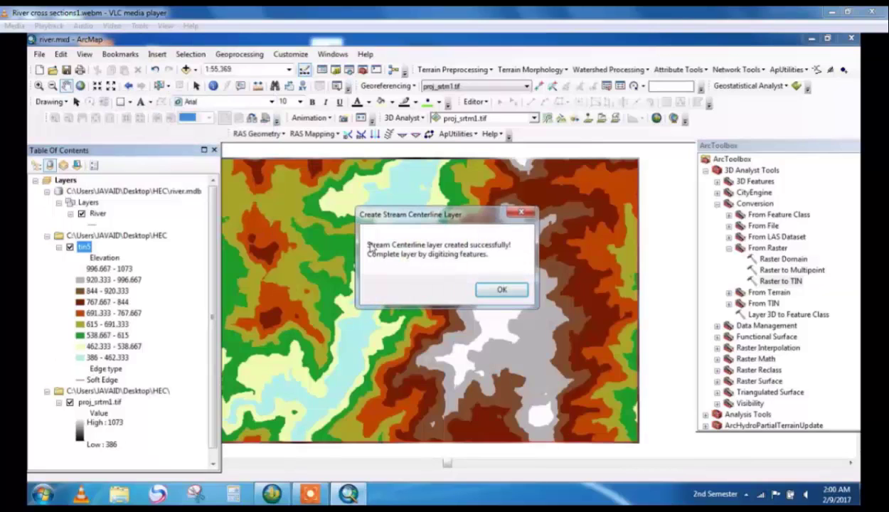
pyautogui.click(500, 290)
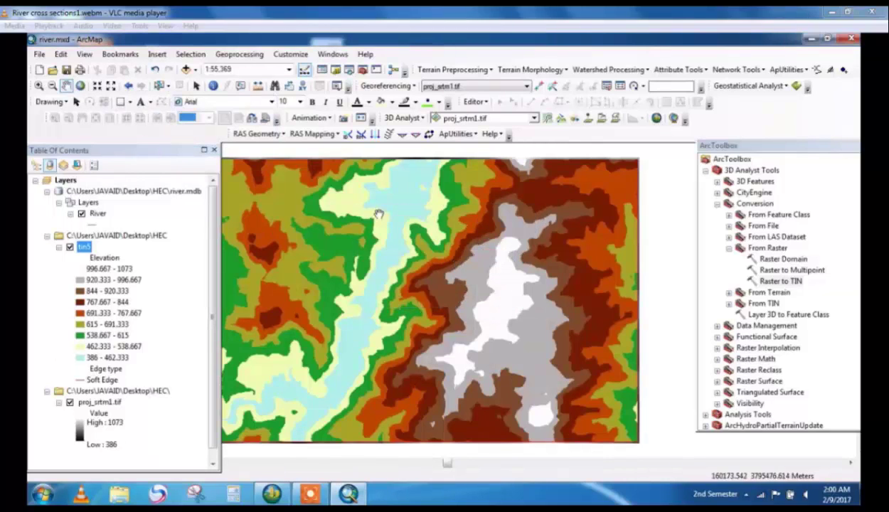
# Step: Create the Banks bank lines layer
pyautogui.click(284, 134)
pyautogui.moveTo(292, 150)
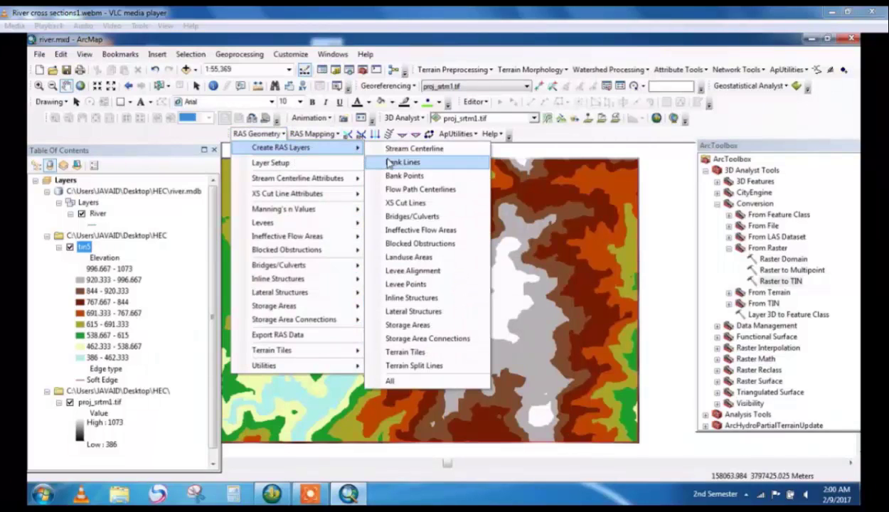
pyautogui.click(398, 162)
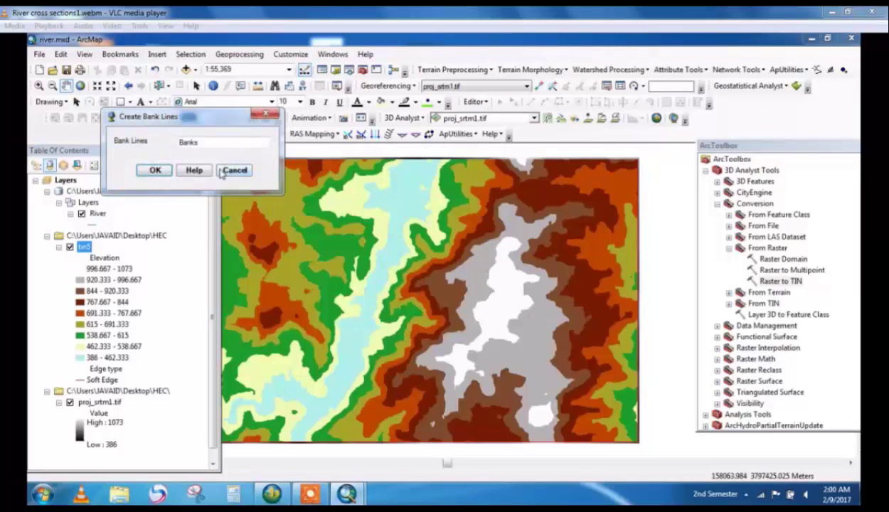
pyautogui.click(157, 171)
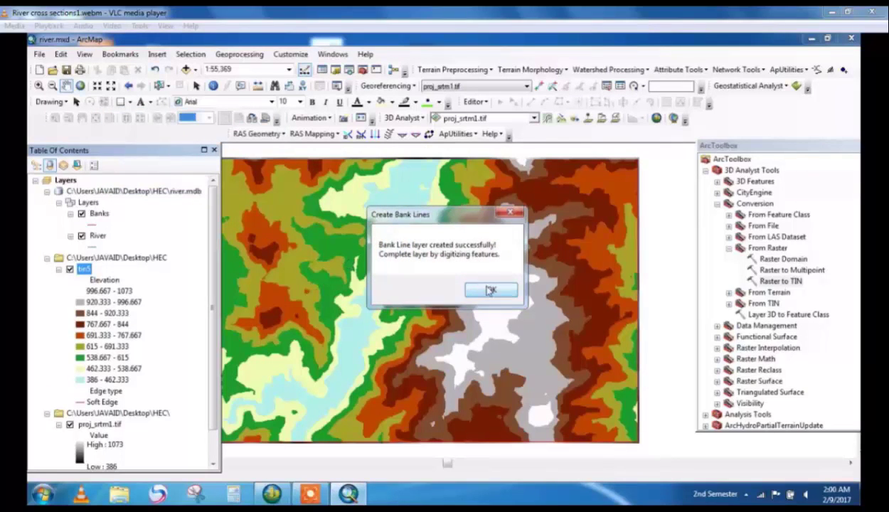
pyautogui.click(491, 291)
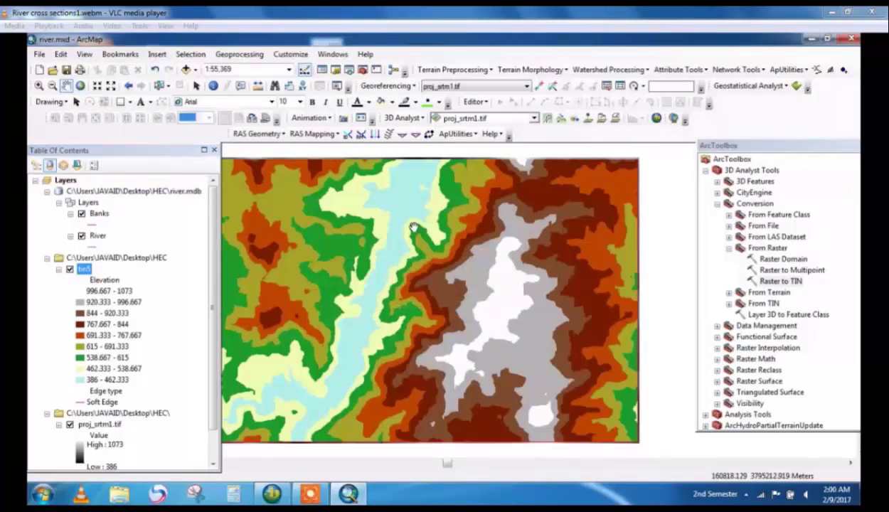
# Step: Create the Flowpaths layer, copying the stream centerline into it
pyautogui.click(283, 135)
pyautogui.moveTo(288, 151)
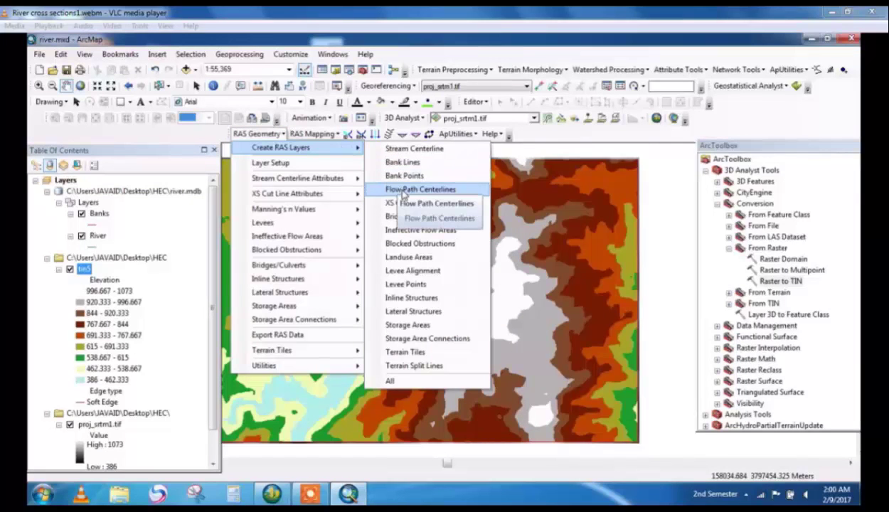
pyautogui.click(403, 190)
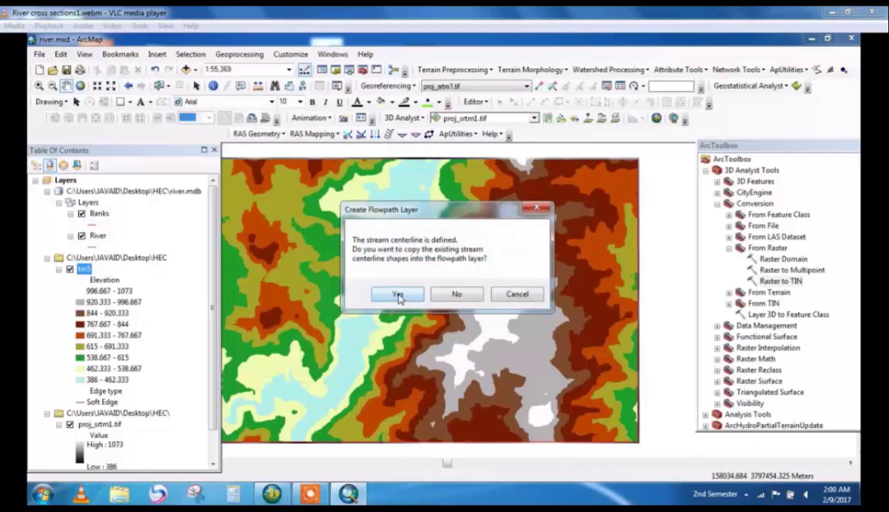
pyautogui.click(396, 294)
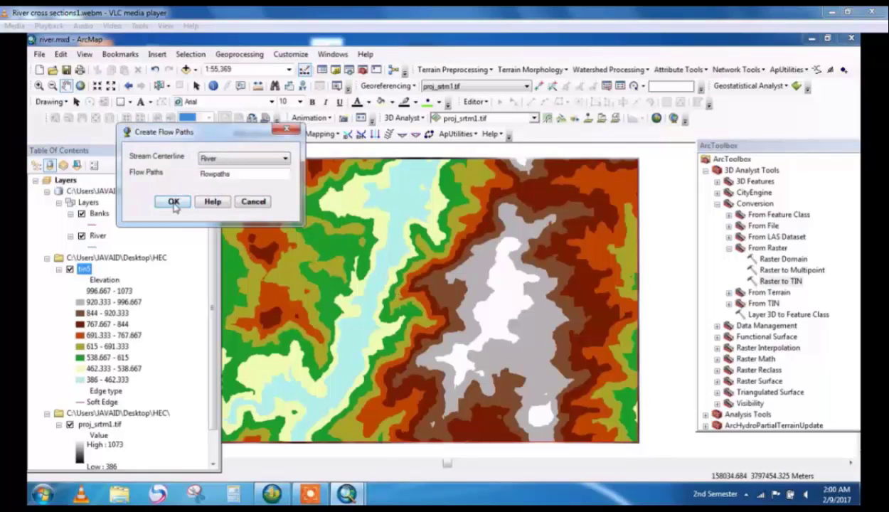
pyautogui.click(173, 203)
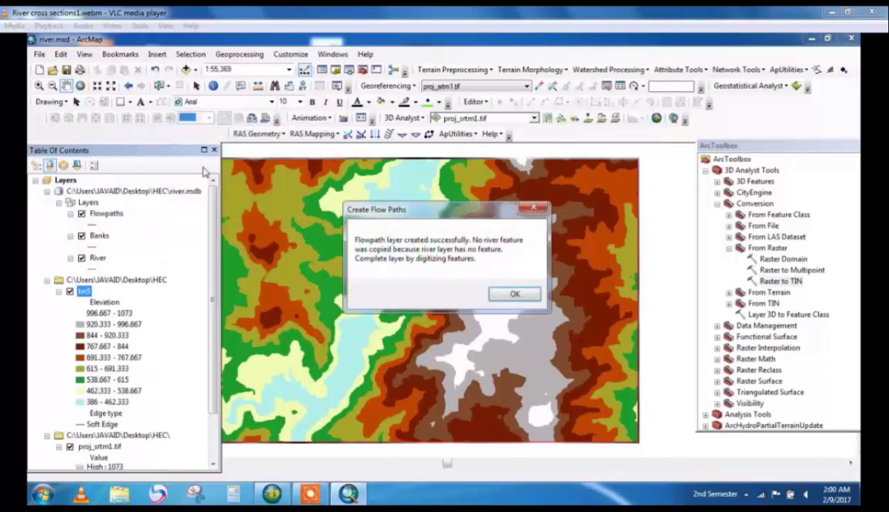
pyautogui.click(512, 293)
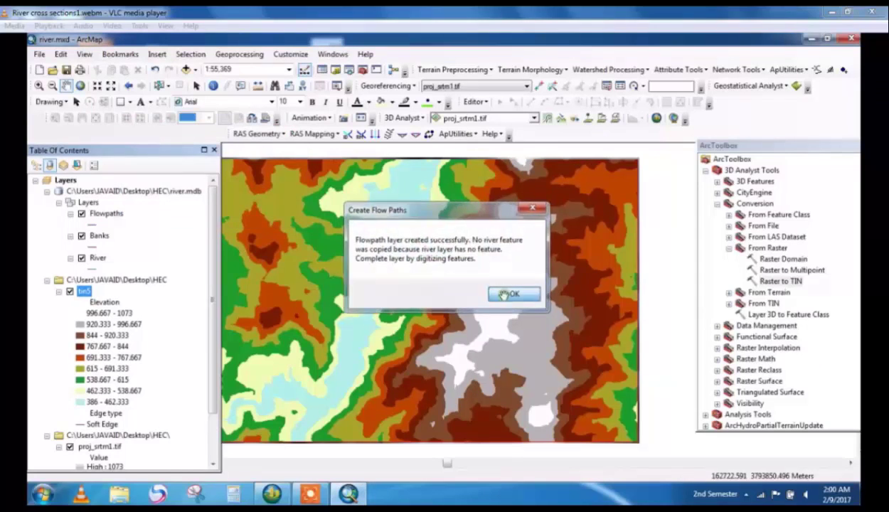
# Step: Create the XSCutLines cross-section cut lines layer
pyautogui.click(280, 135)
pyautogui.click(313, 133)
pyautogui.click(268, 134)
pyautogui.moveTo(287, 149)
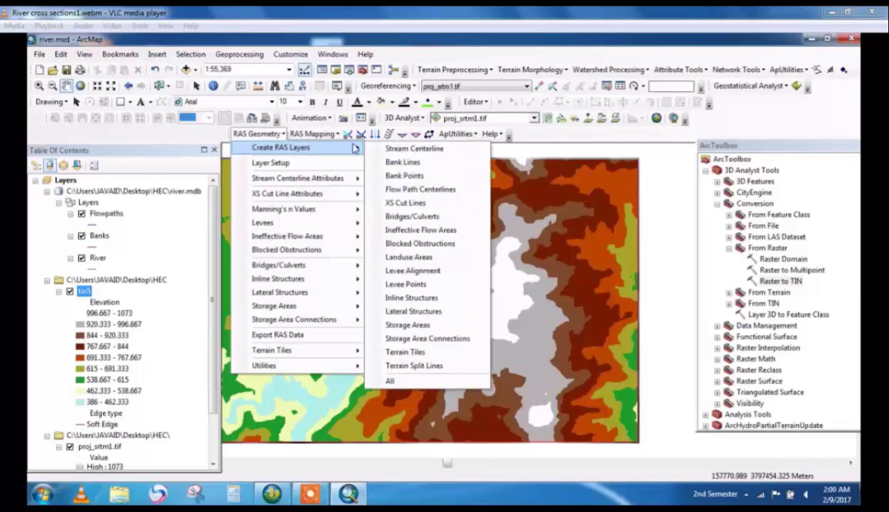
pyautogui.click(406, 205)
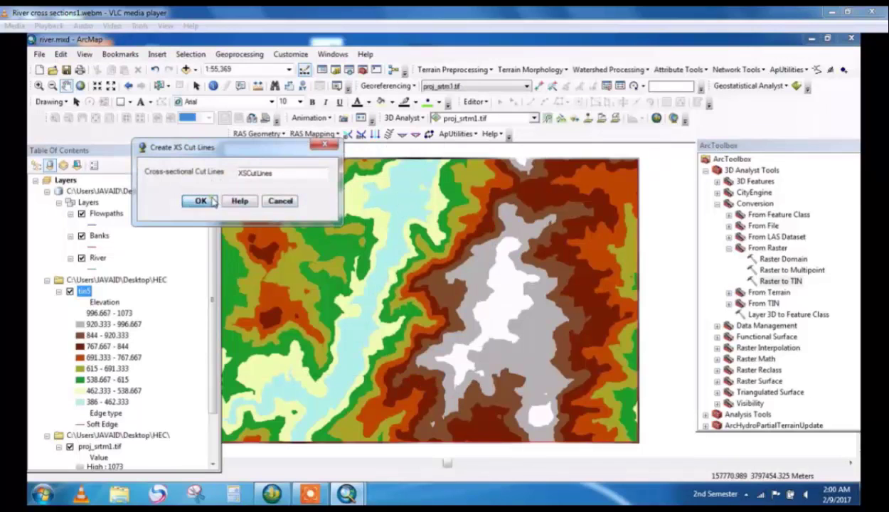
pyautogui.click(211, 202)
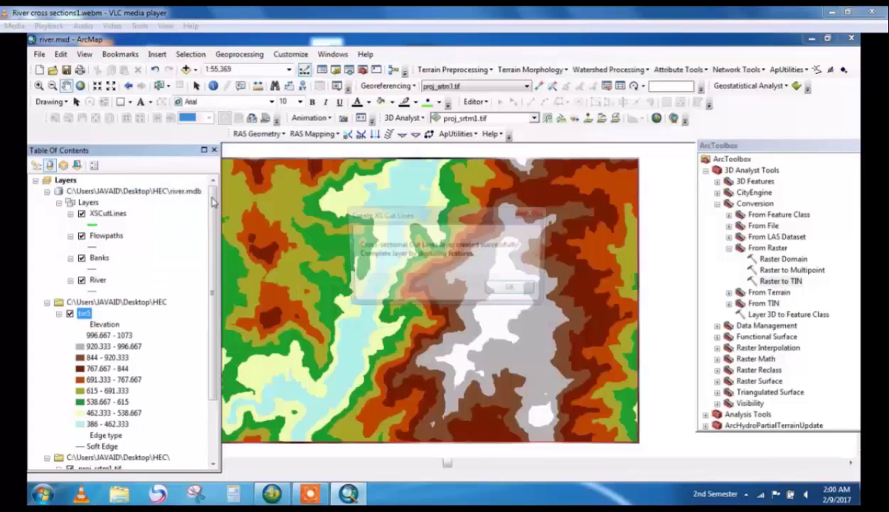
pyautogui.click(512, 292)
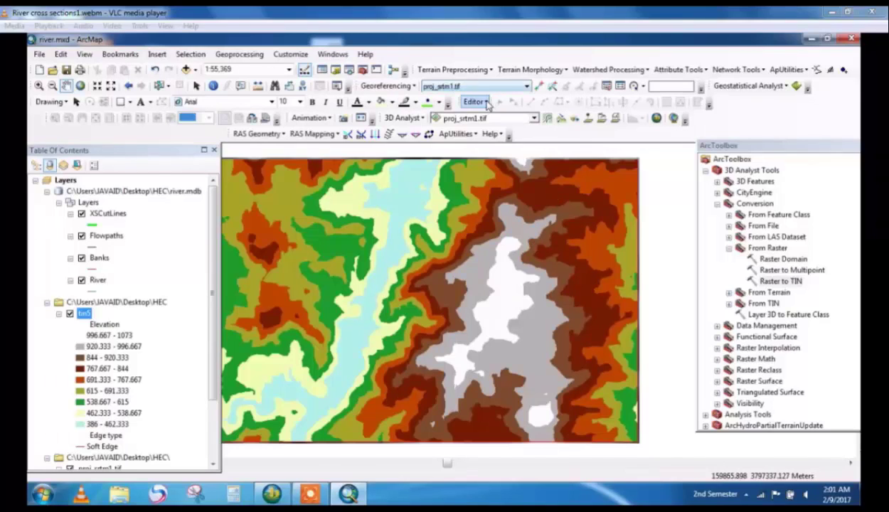
# Step: Start editing and digitize the River centerline with five vertices down the light-blue valley
pyautogui.click(486, 103)
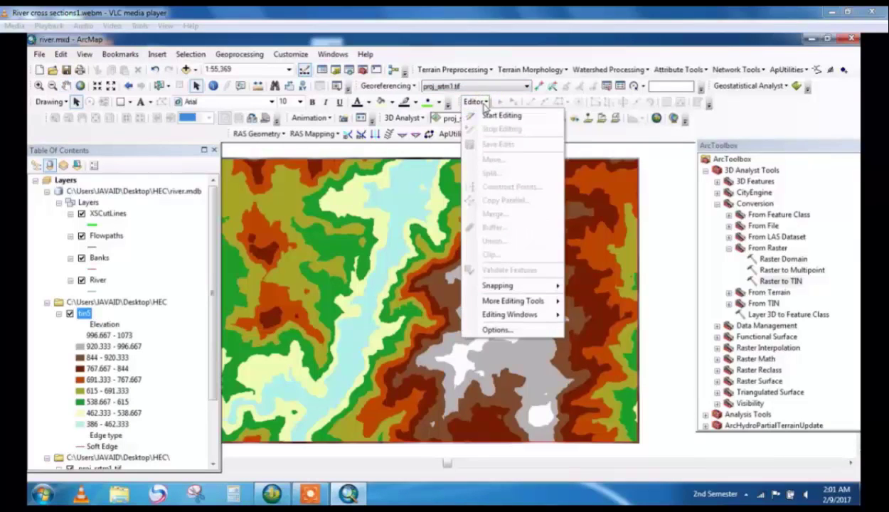
pyautogui.click(493, 116)
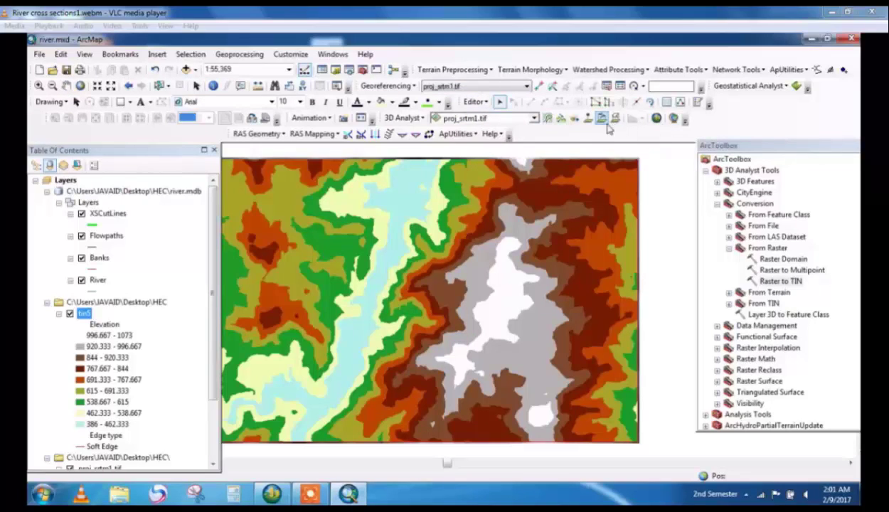
pyautogui.click(694, 103)
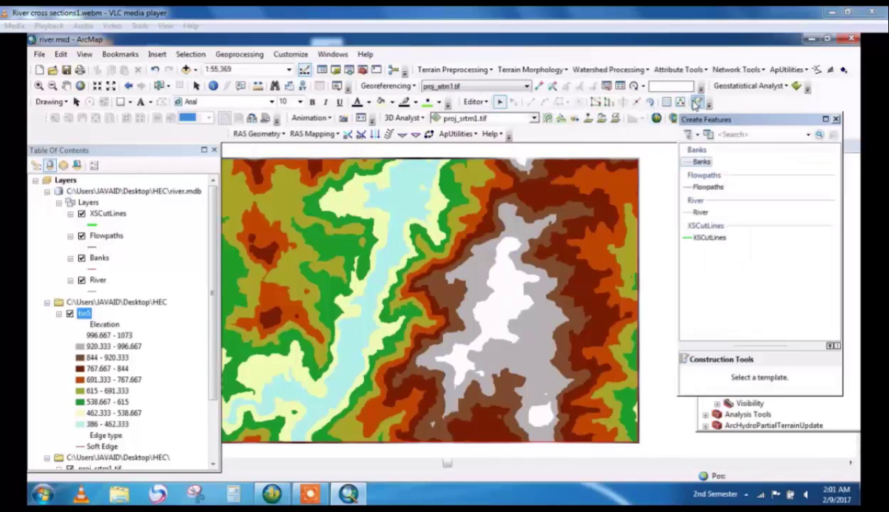
pyautogui.click(701, 212)
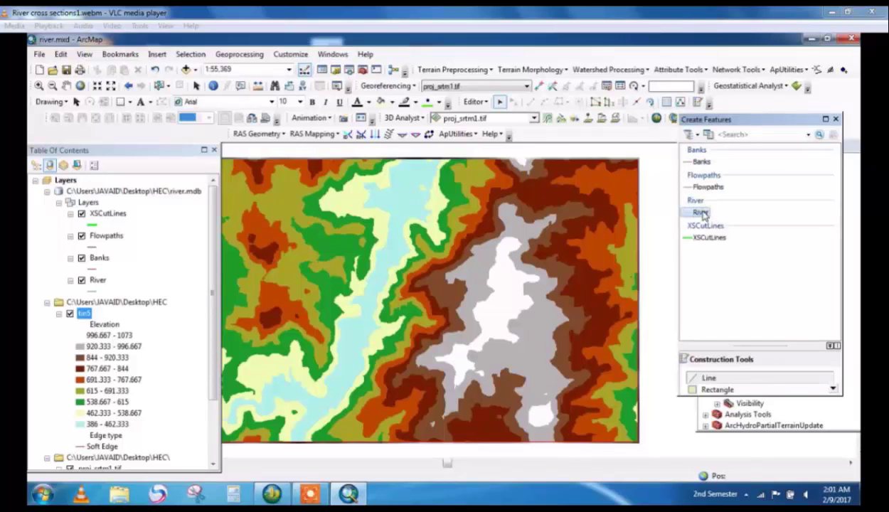
pyautogui.click(412, 174)
pyautogui.click(399, 221)
pyautogui.click(377, 282)
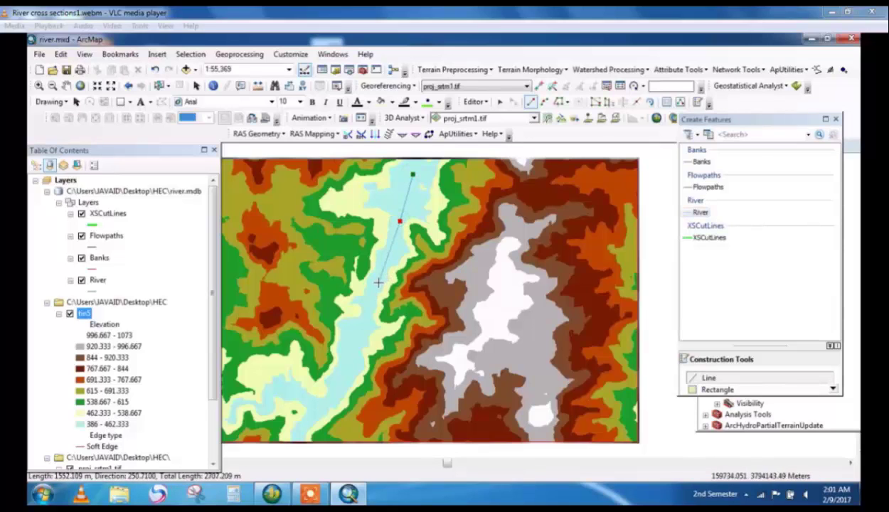
pyautogui.click(354, 349)
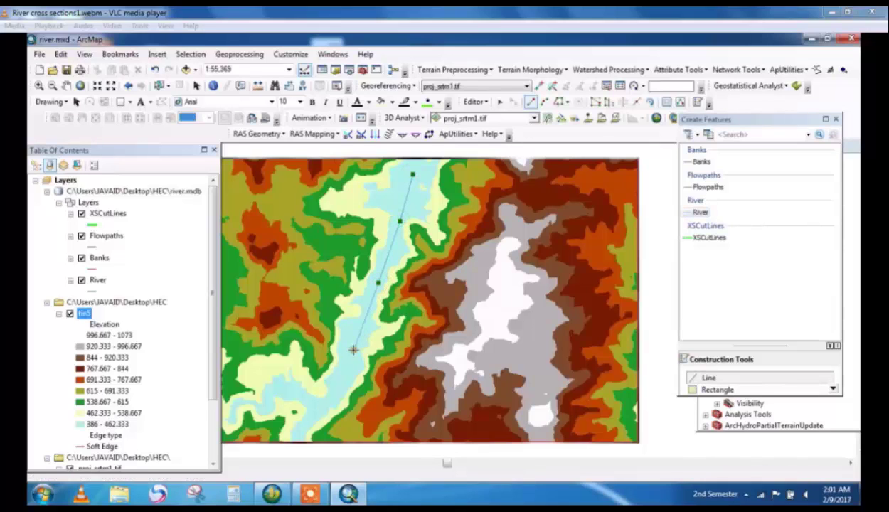
pyautogui.doubleClick(333, 386)
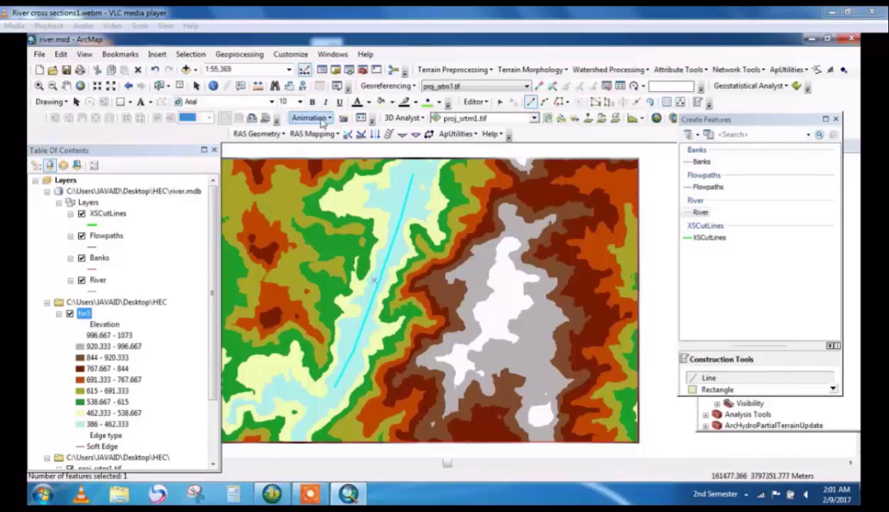
# Step: Stop editing and save the River centerline edits
pyautogui.click(283, 134)
pyautogui.click(282, 134)
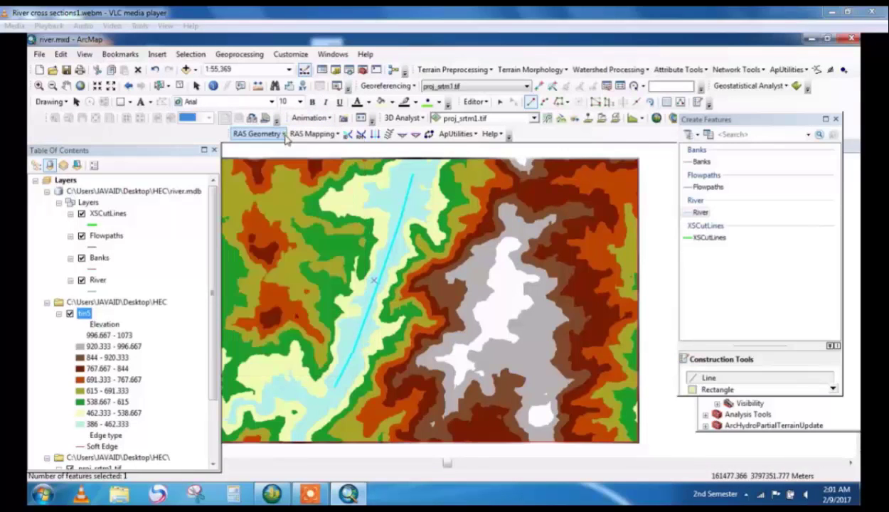
pyautogui.click(475, 102)
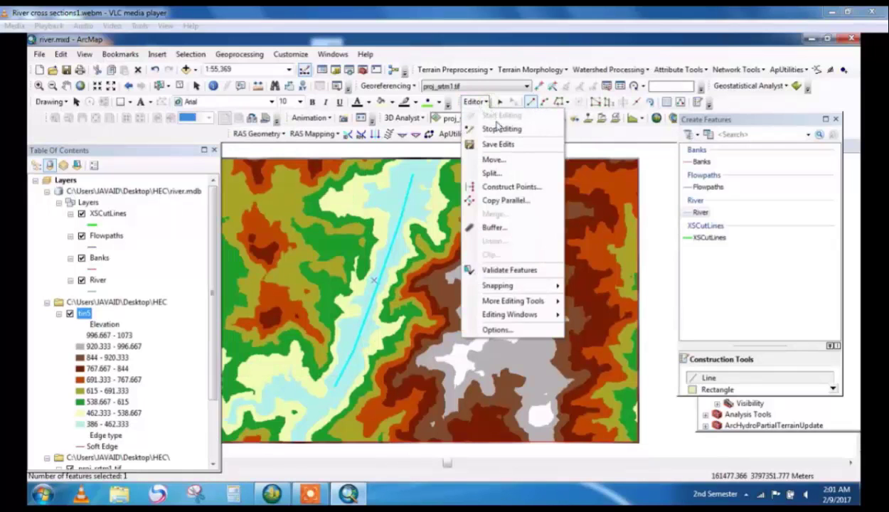
pyautogui.click(500, 130)
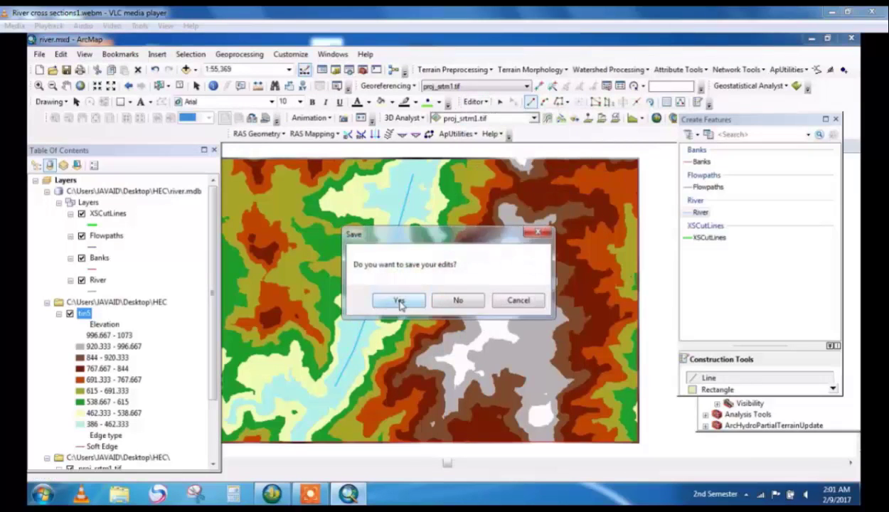
pyautogui.click(398, 300)
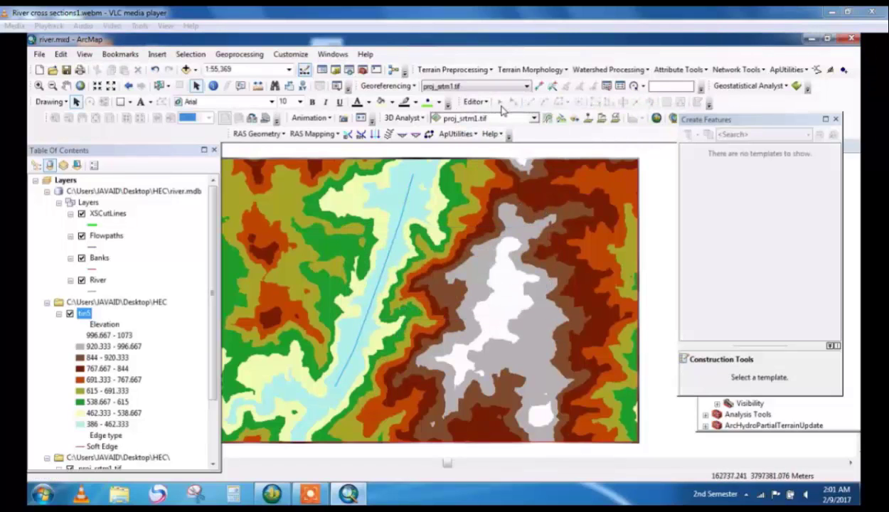
# Step: Start editing with the Banks template and draw the right bank line from the top edge
pyautogui.click(475, 101)
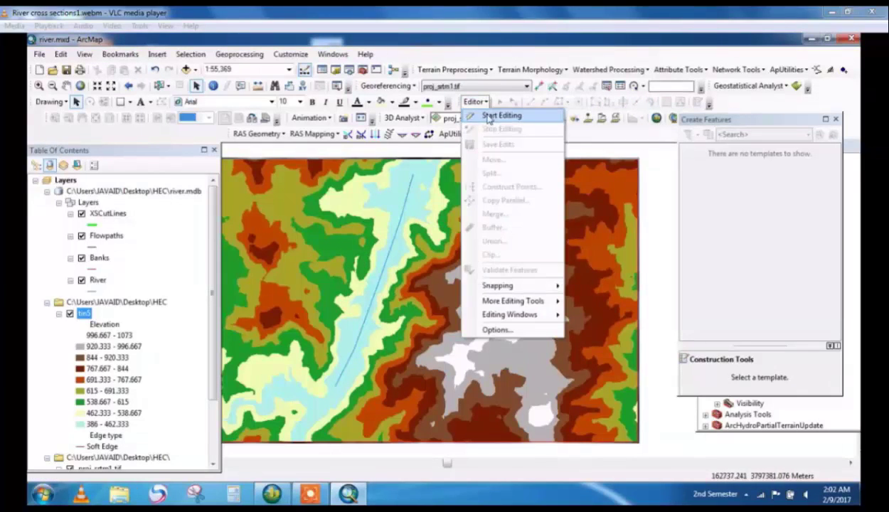
pyautogui.click(500, 115)
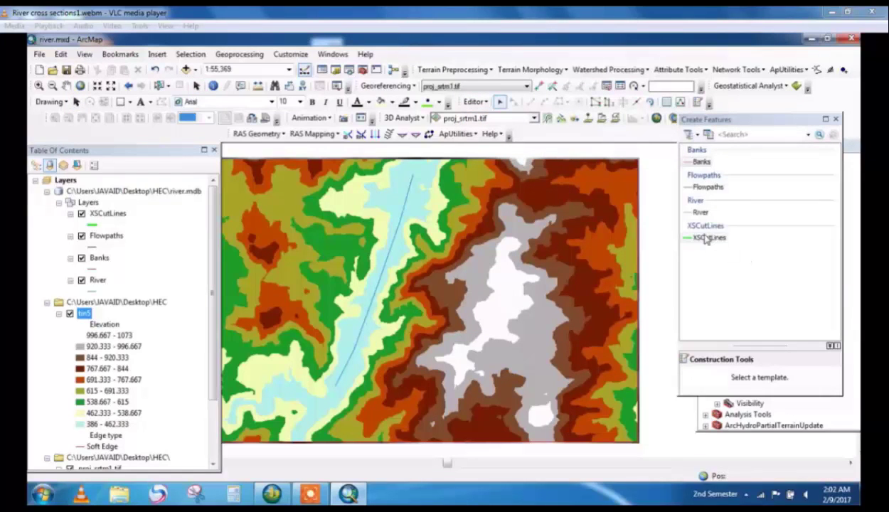
pyautogui.click(697, 164)
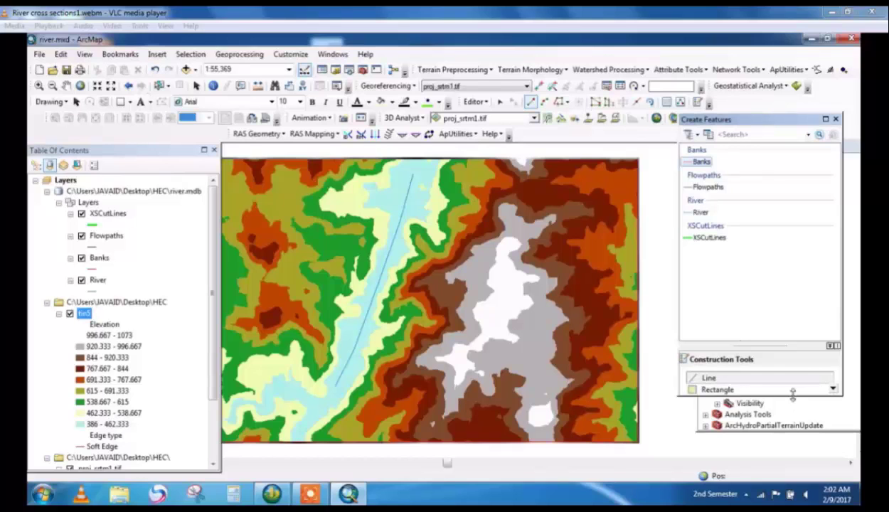
pyautogui.moveTo(792, 396); pyautogui.dragTo(793, 412)
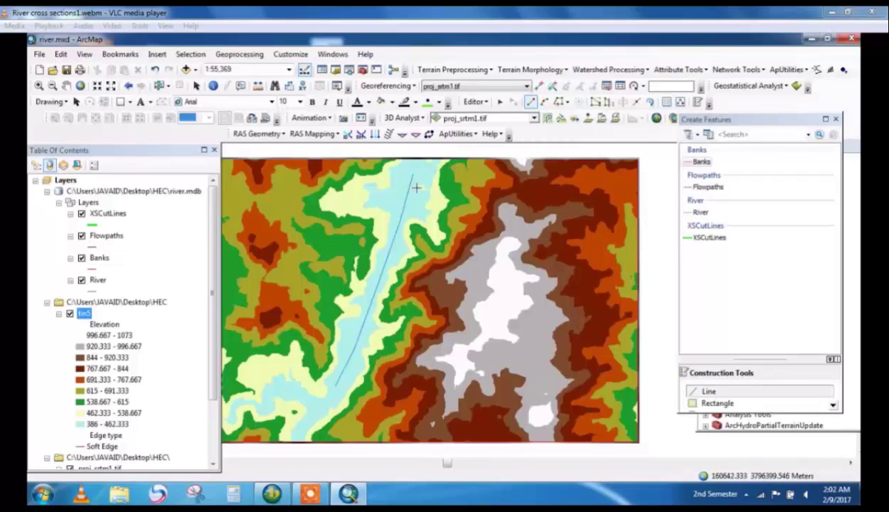
pyautogui.click(446, 167)
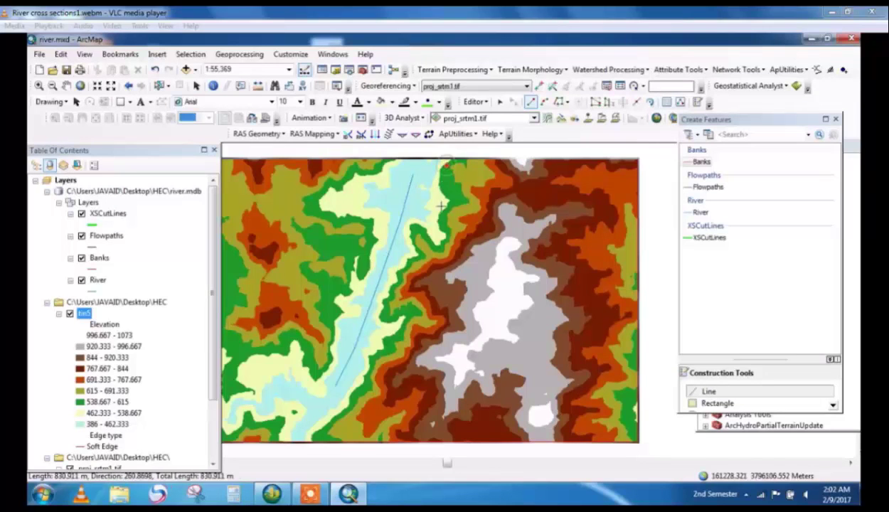
pyautogui.click(432, 254)
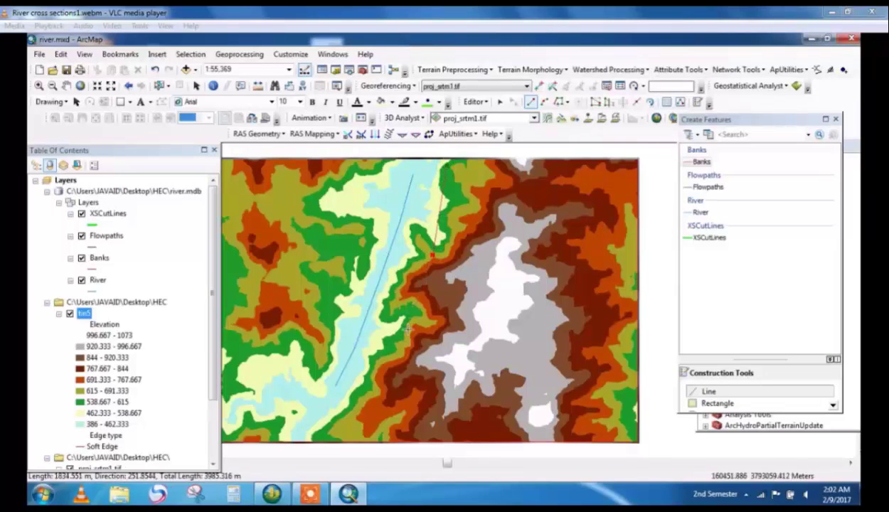
pyautogui.click(405, 333)
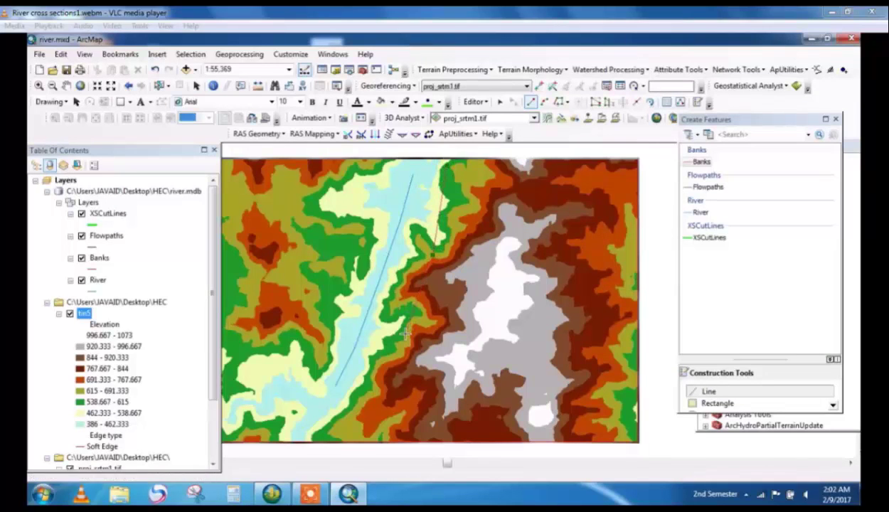
pyautogui.doubleClick(368, 403)
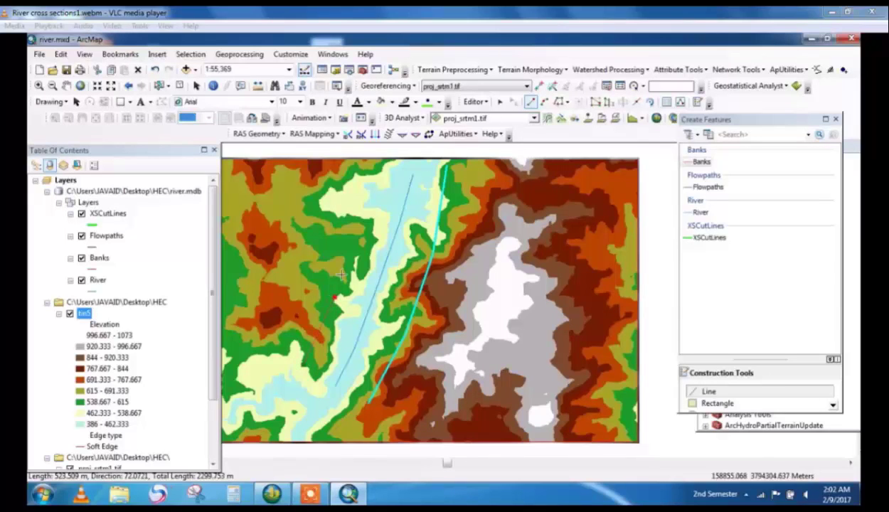
# Step: Draw the left bank line west of the river up to the top edge
pyautogui.click(349, 244)
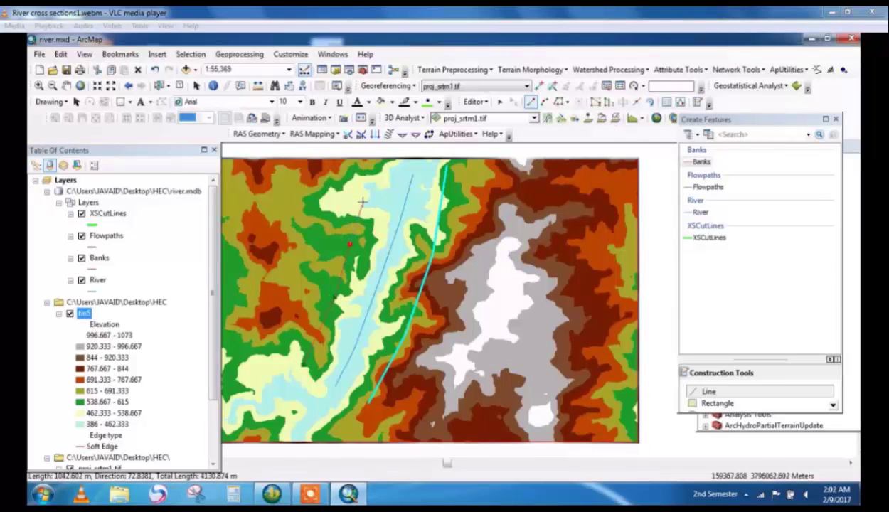
pyautogui.click(361, 208)
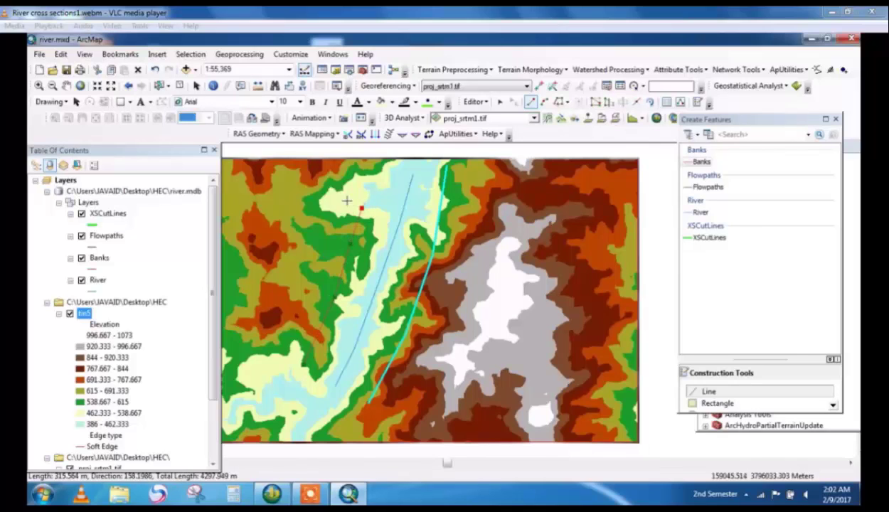
pyautogui.click(345, 188)
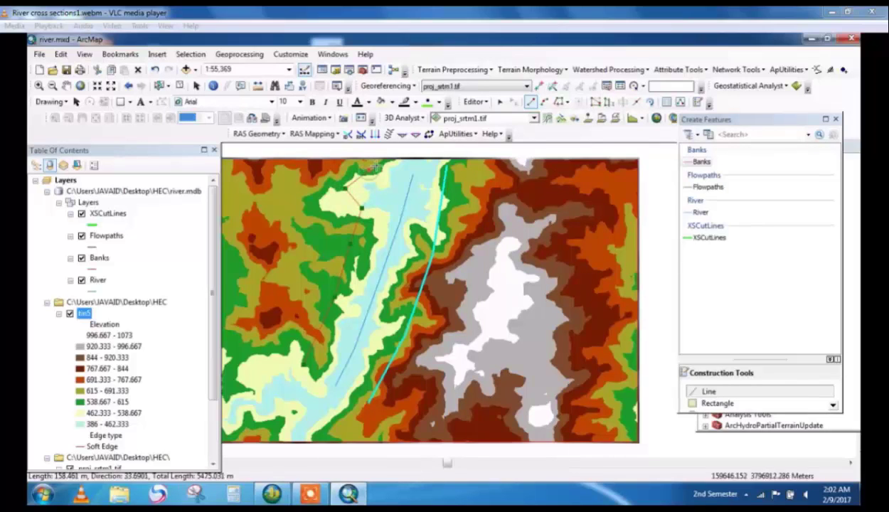
pyautogui.click(368, 168)
pyautogui.doubleClick(379, 163)
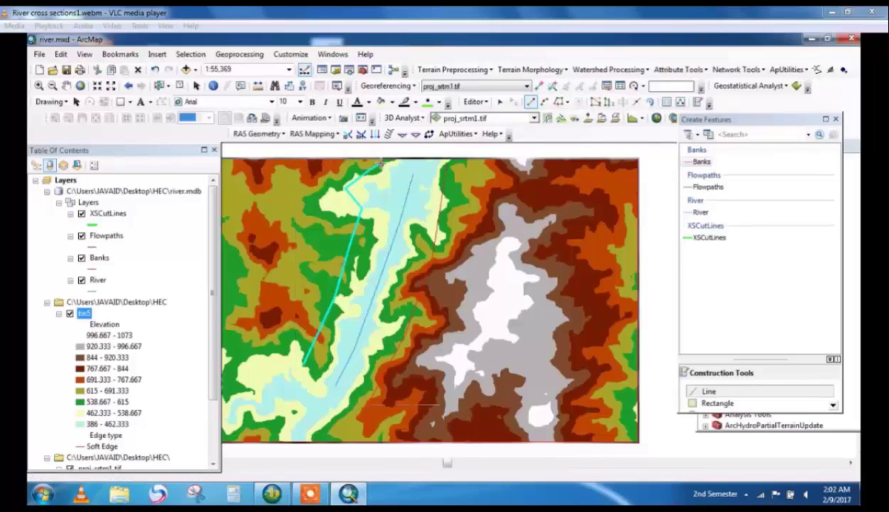
pyautogui.click(381, 164)
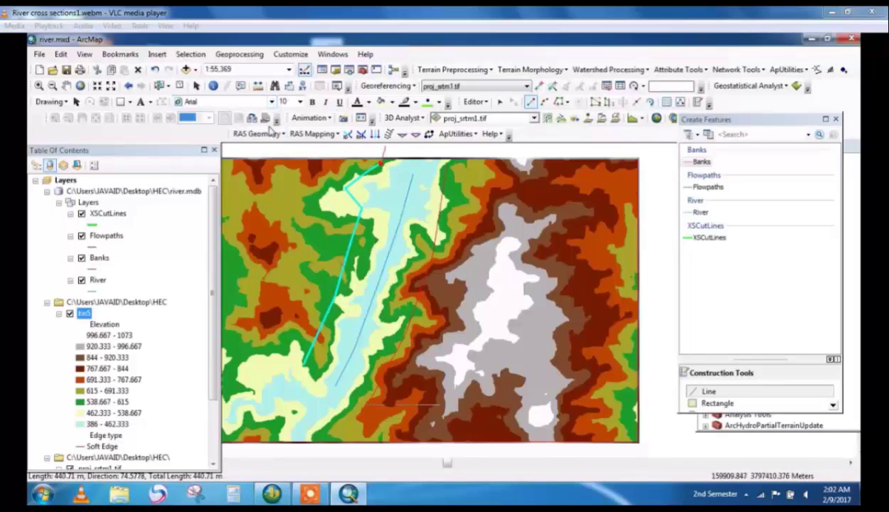
# Step: Save the bank line edits and stop editing
pyautogui.click(486, 102)
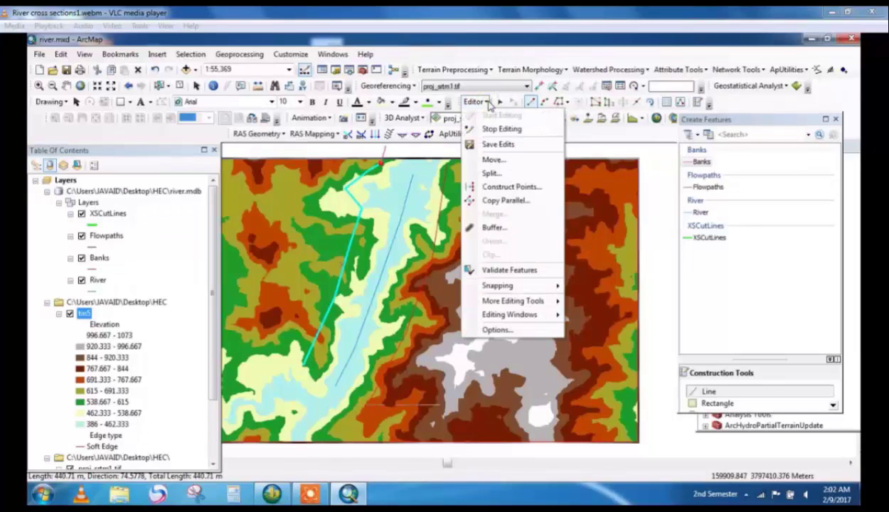
pyautogui.click(498, 144)
pyautogui.click(487, 101)
pyautogui.click(494, 129)
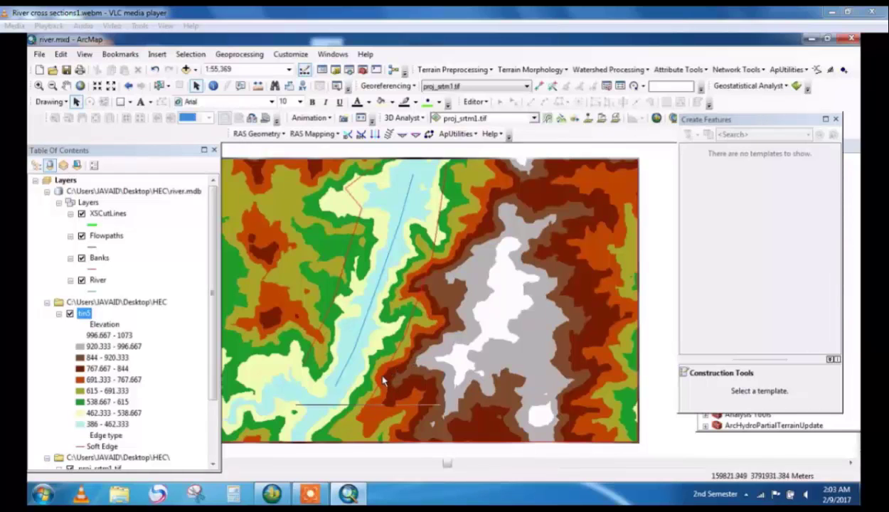
# Step: Start editing with the Flowpaths template and draw the right overbank flowpath line
pyautogui.click(475, 101)
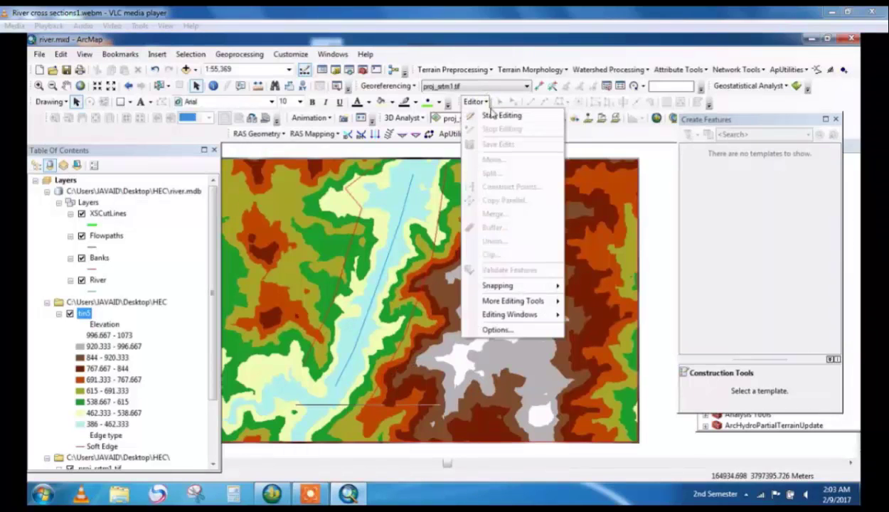
pyautogui.click(495, 115)
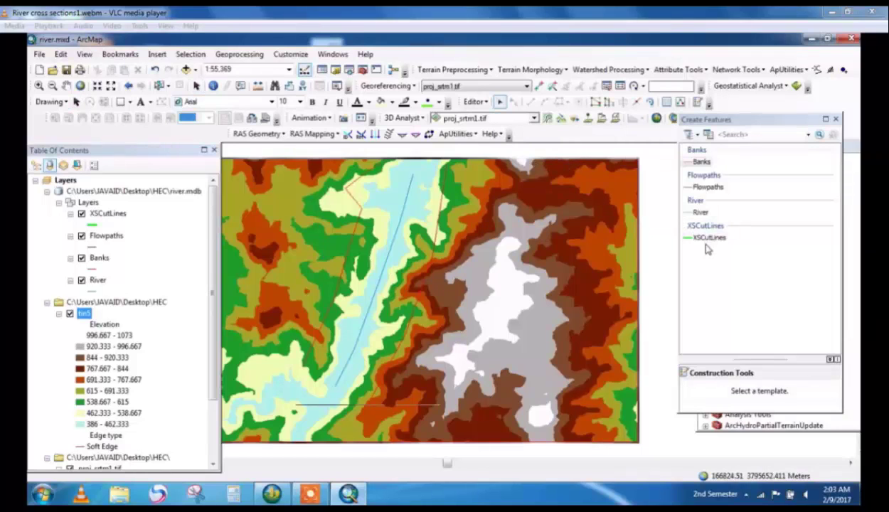
pyautogui.click(694, 186)
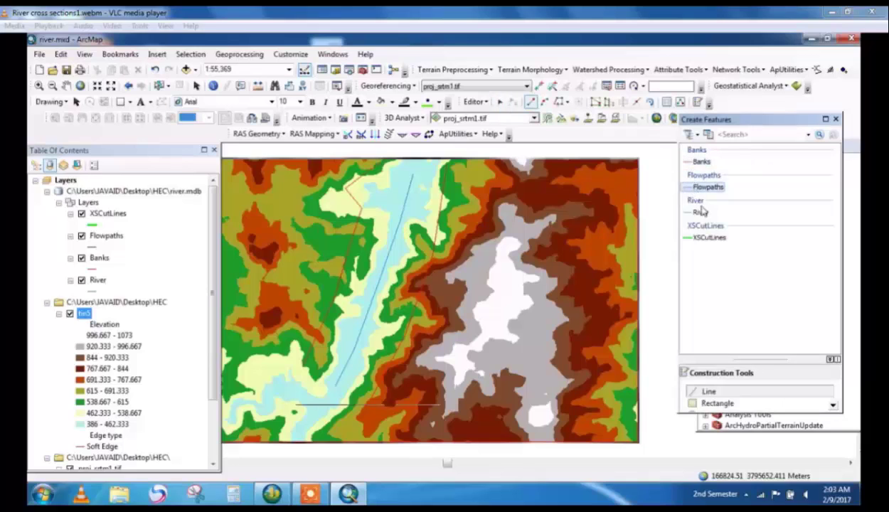
pyautogui.click(711, 390)
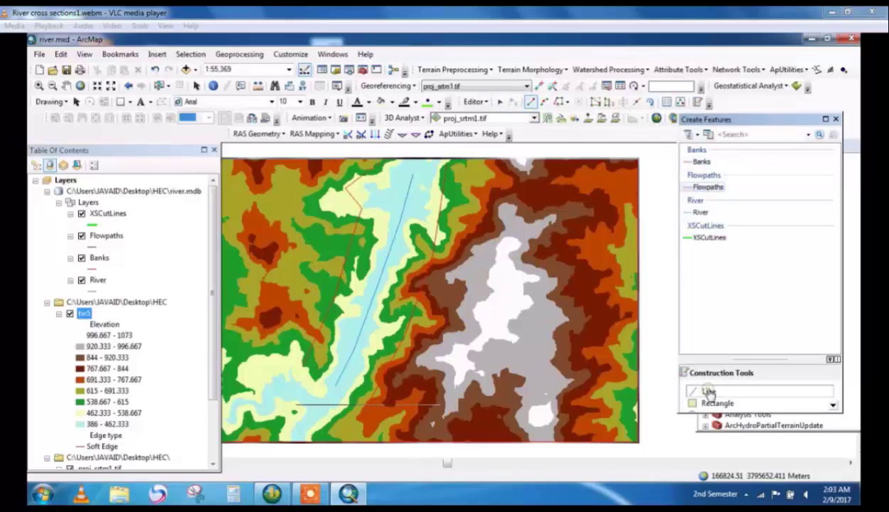
pyautogui.click(493, 171)
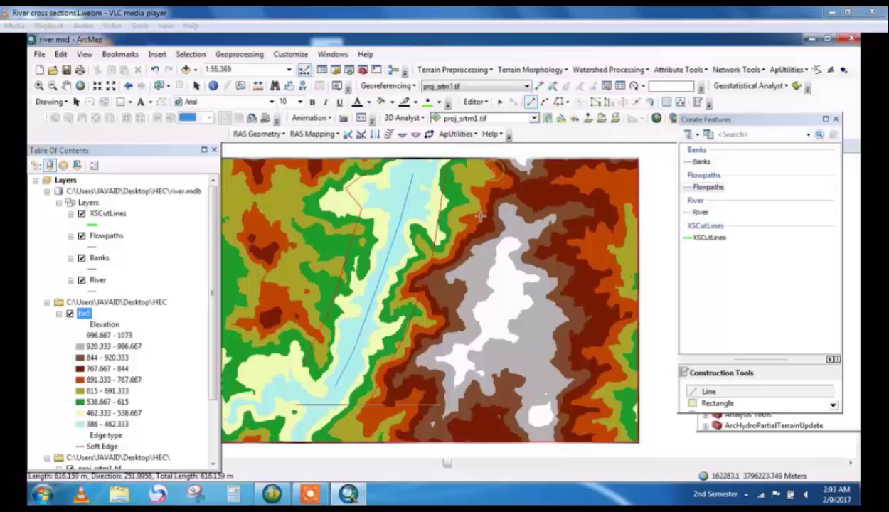
pyautogui.click(466, 263)
pyautogui.click(447, 332)
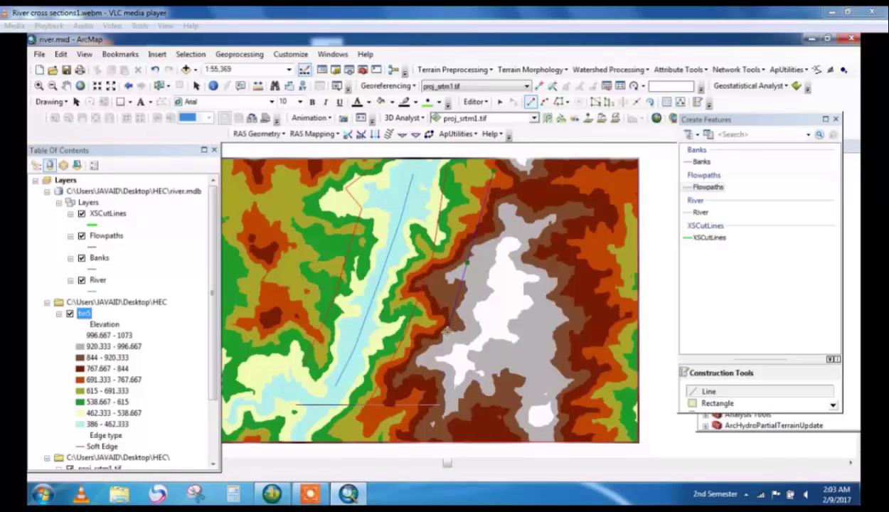
pyautogui.doubleClick(393, 413)
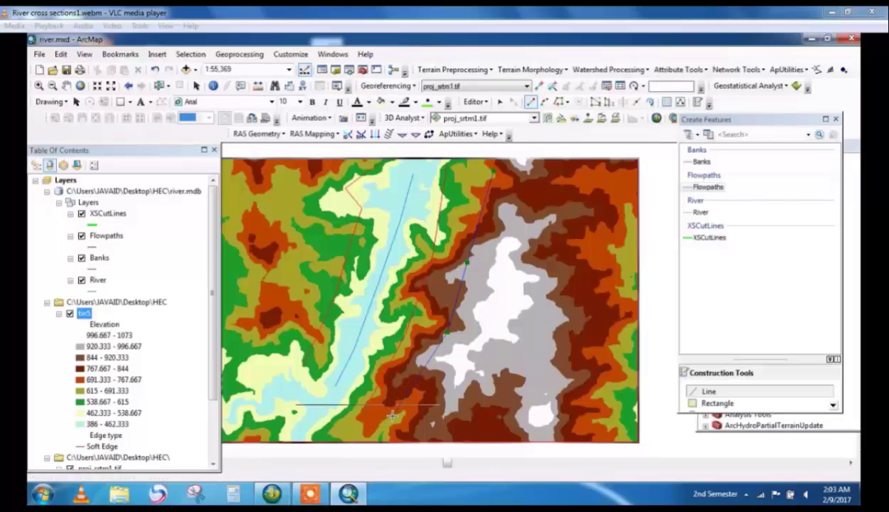
# Step: Draw the left overbank flowpath line from the lower left toward the top
pyautogui.click(275, 362)
pyautogui.click(296, 315)
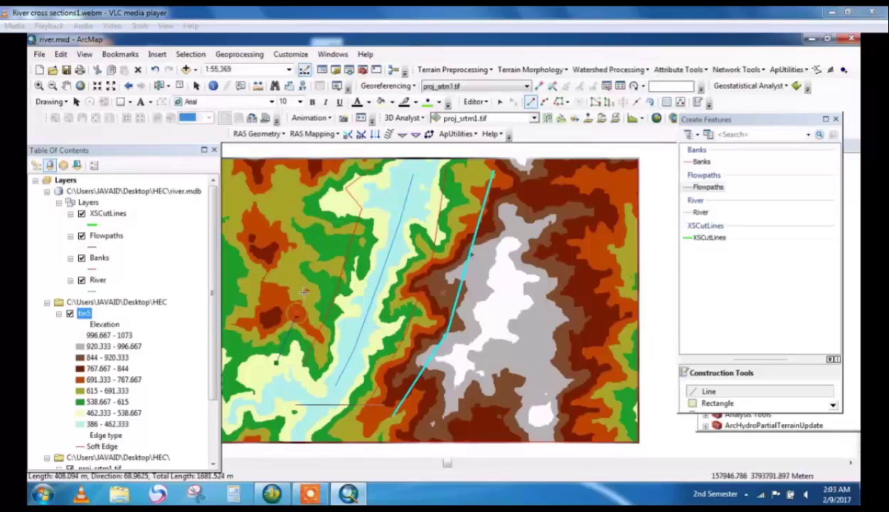
pyautogui.click(315, 233)
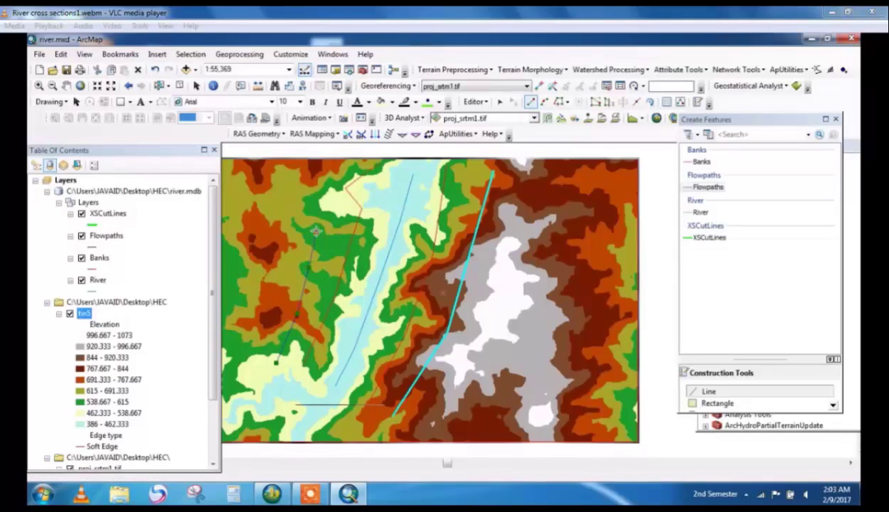
pyautogui.click(312, 182)
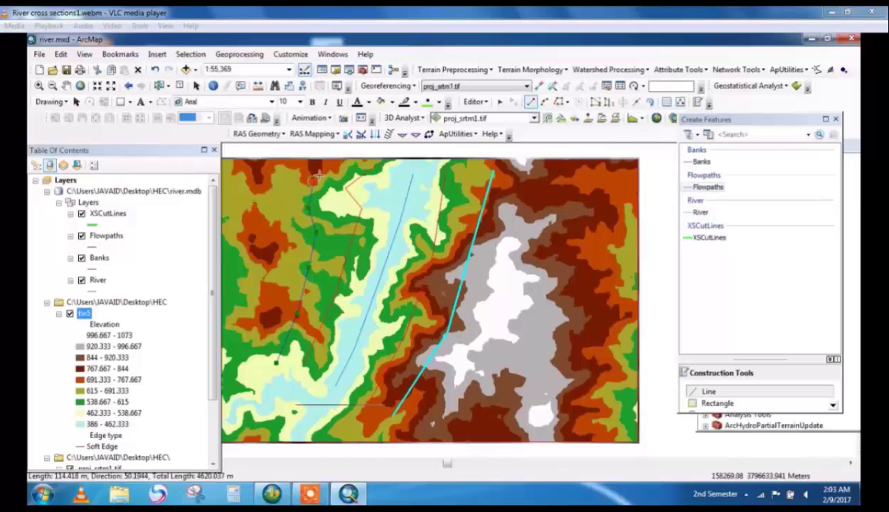
pyautogui.doubleClick(331, 168)
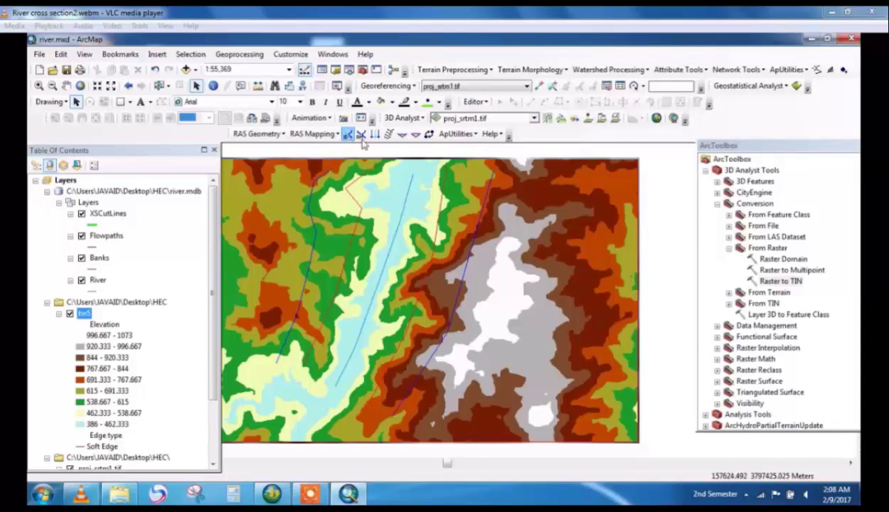
# Step: Name the river centerline River_kabul with reach Reach1 using the Assign River/Reach Code tool
pyautogui.click(348, 134)
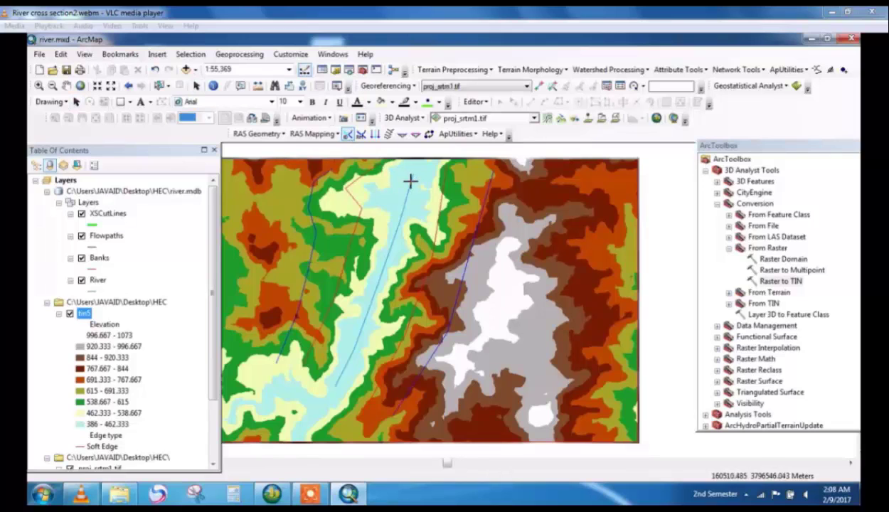
pyautogui.click(410, 181)
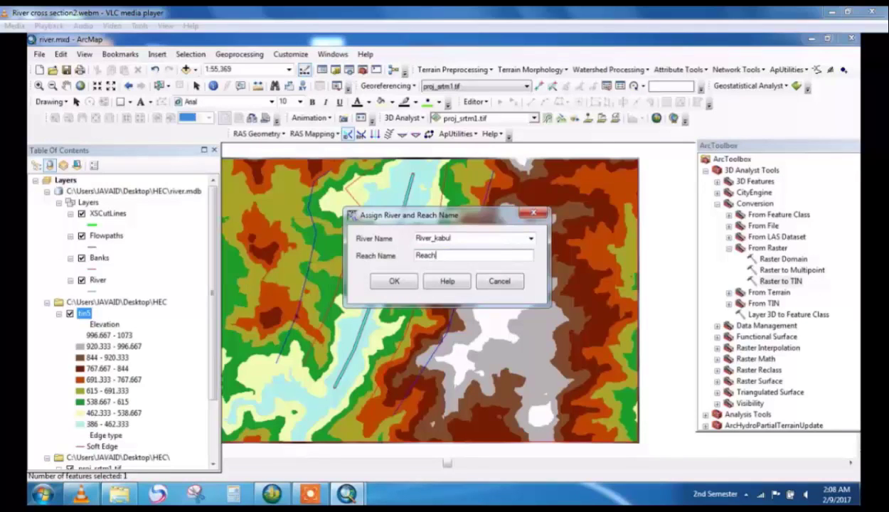
pyautogui.click(394, 282)
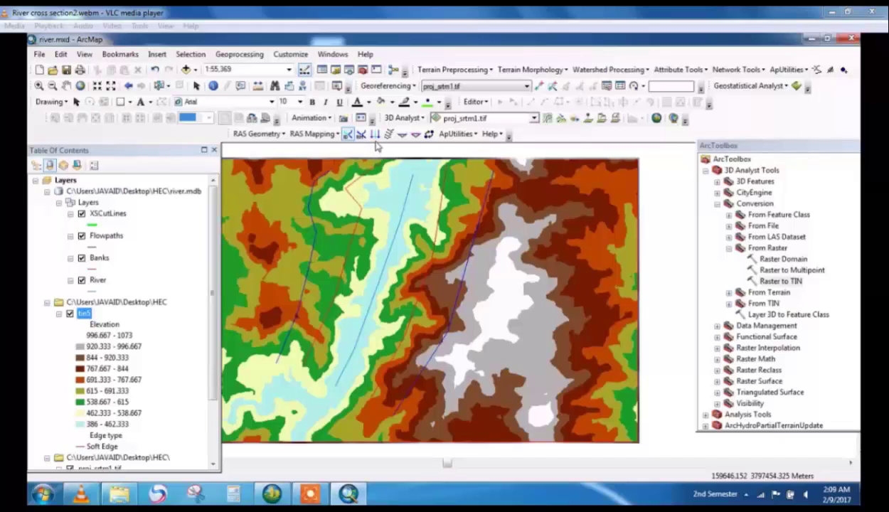
# Step: Assign line type Left to the right-hand (eastern) flowpath
pyautogui.click(374, 134)
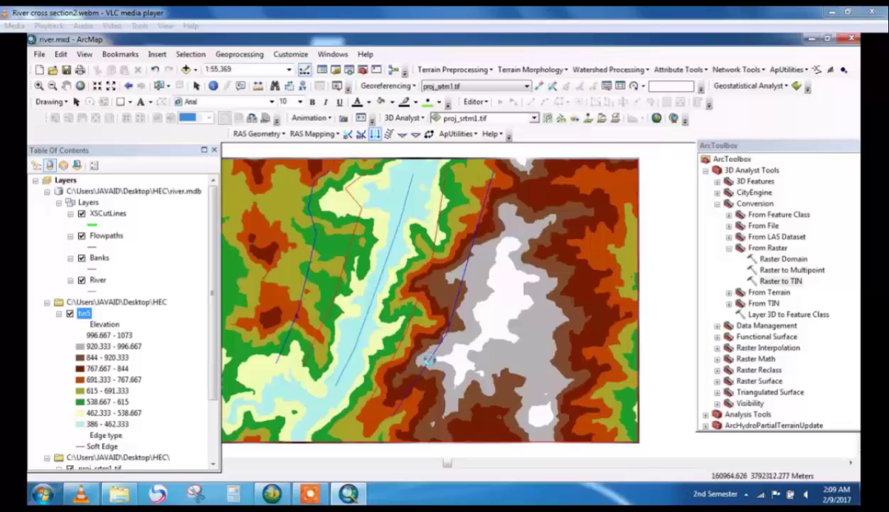
pyautogui.click(427, 361)
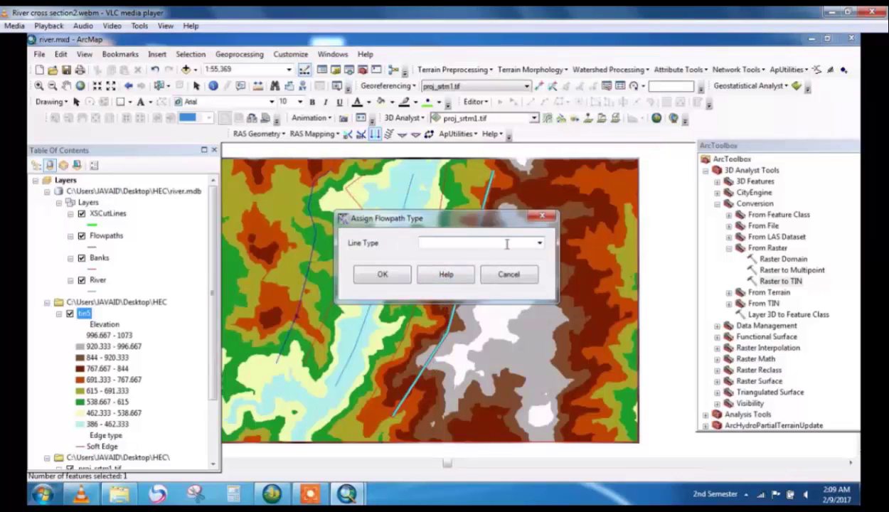
pyautogui.click(539, 243)
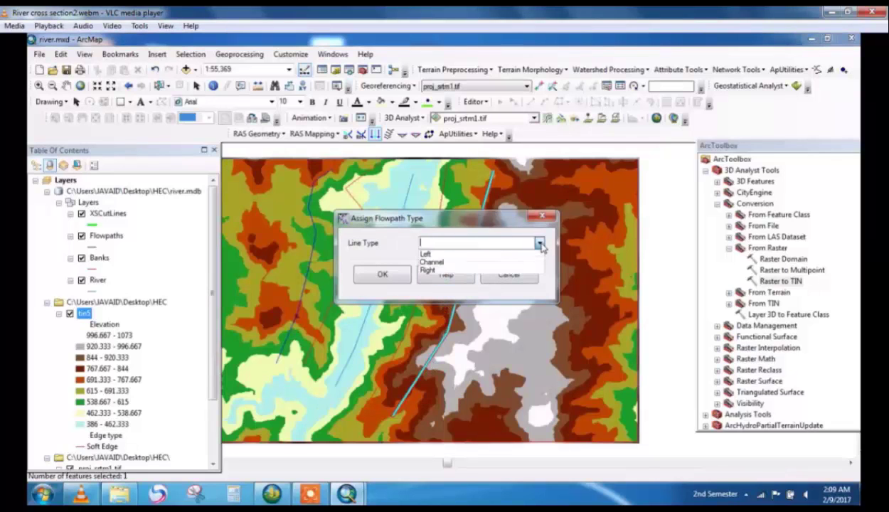
pyautogui.click(478, 255)
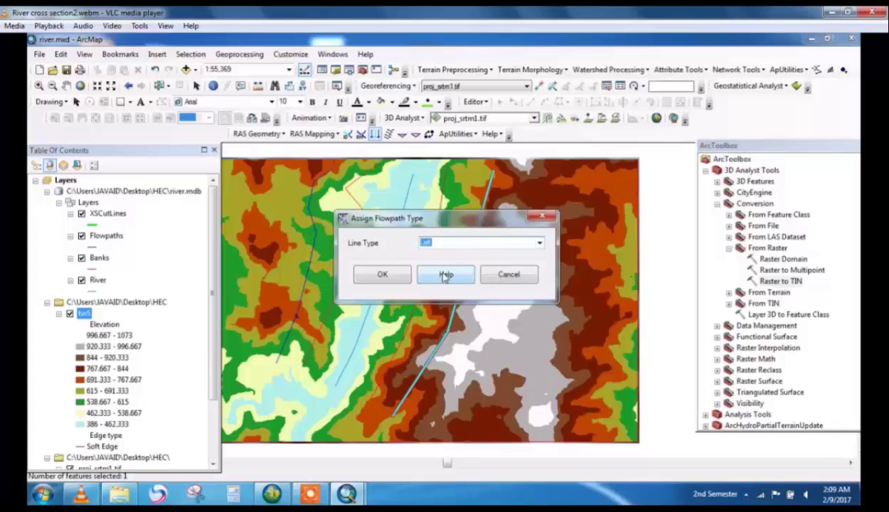
pyautogui.click(382, 275)
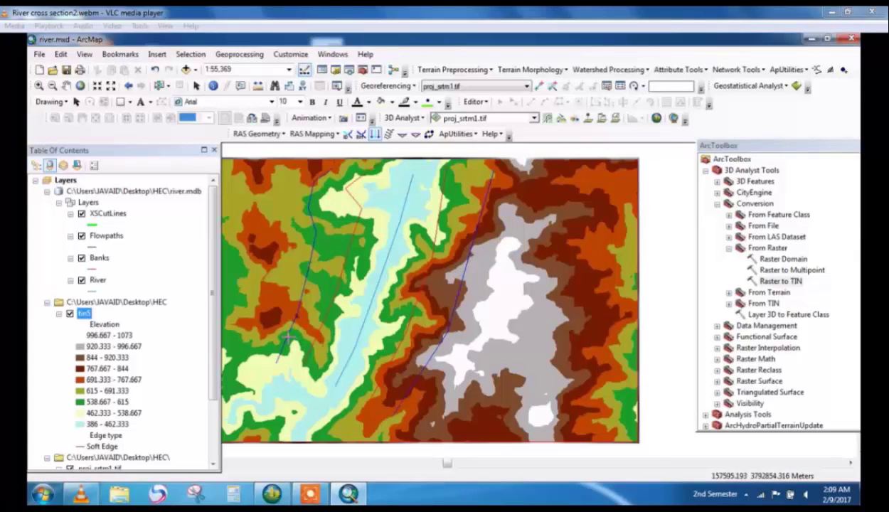
# Step: Assign line type Right to the left-hand (western) flowpath
pyautogui.click(286, 336)
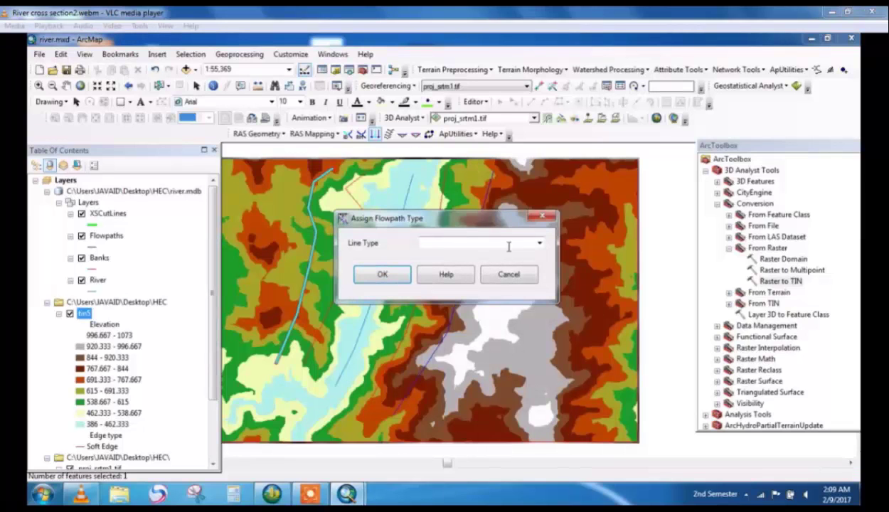
pyautogui.click(539, 245)
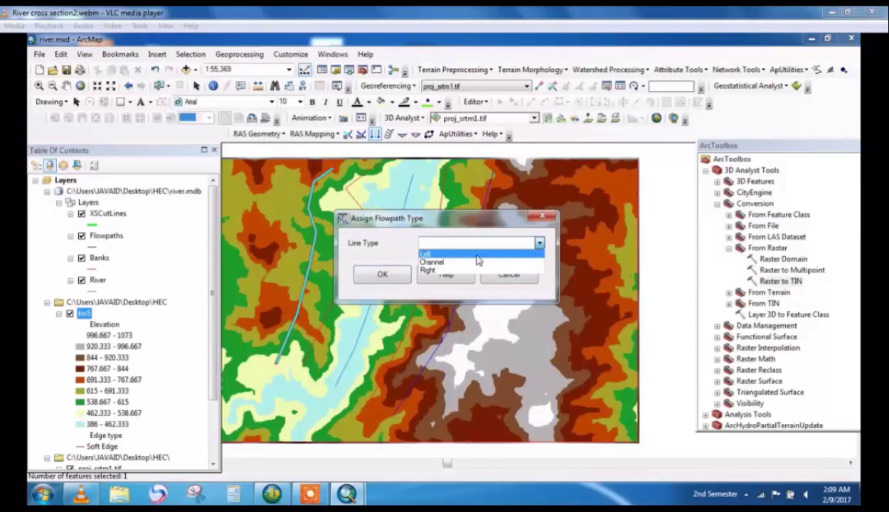
pyautogui.click(446, 271)
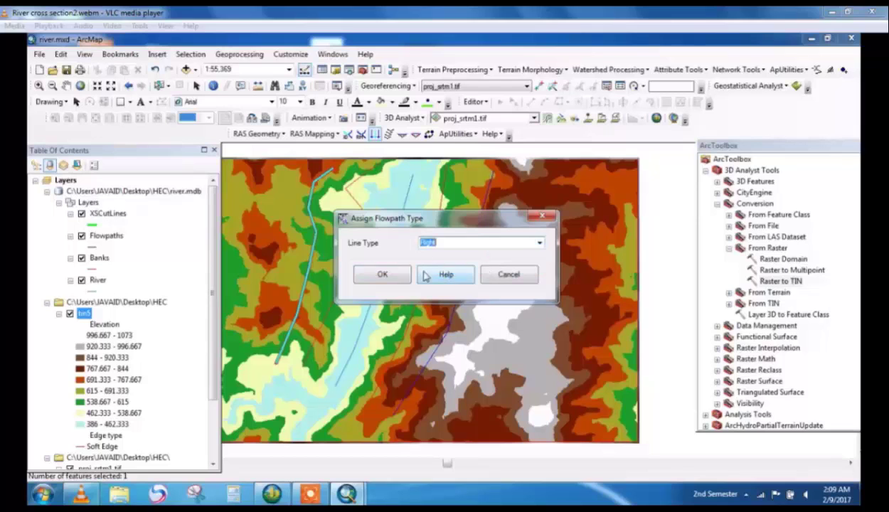
pyautogui.click(381, 275)
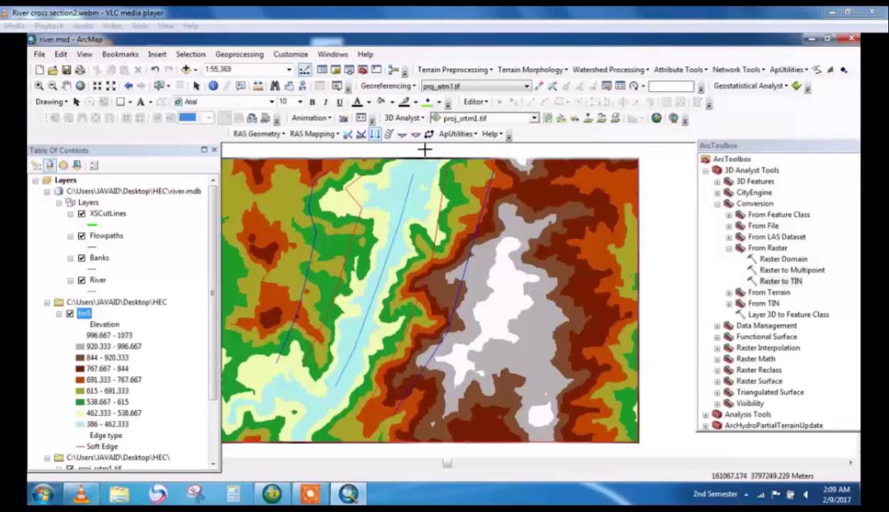
# Step: Start editing with the XSCutLines template and draw a straight cut line across the valley
pyautogui.click(481, 102)
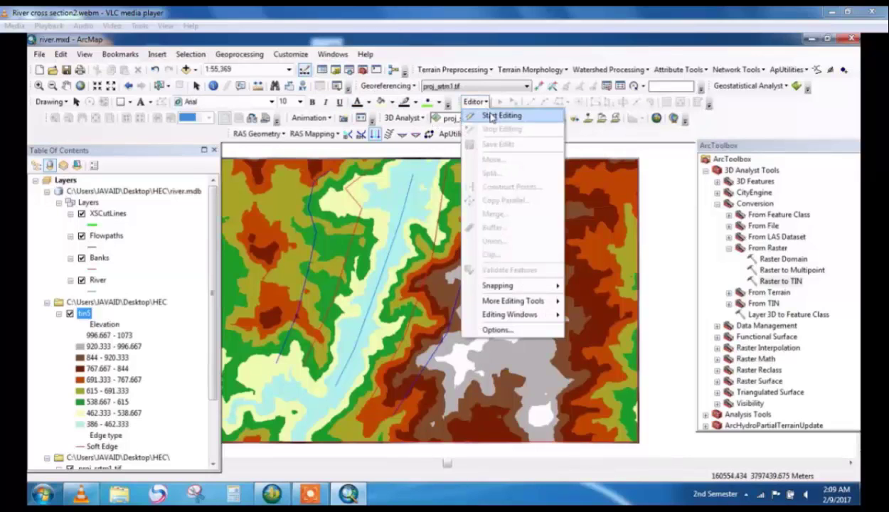
pyautogui.click(490, 117)
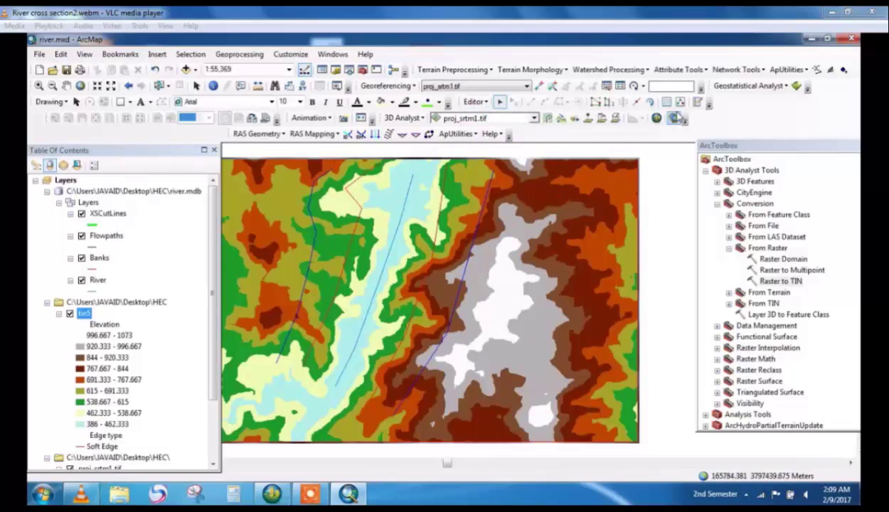
pyautogui.click(699, 102)
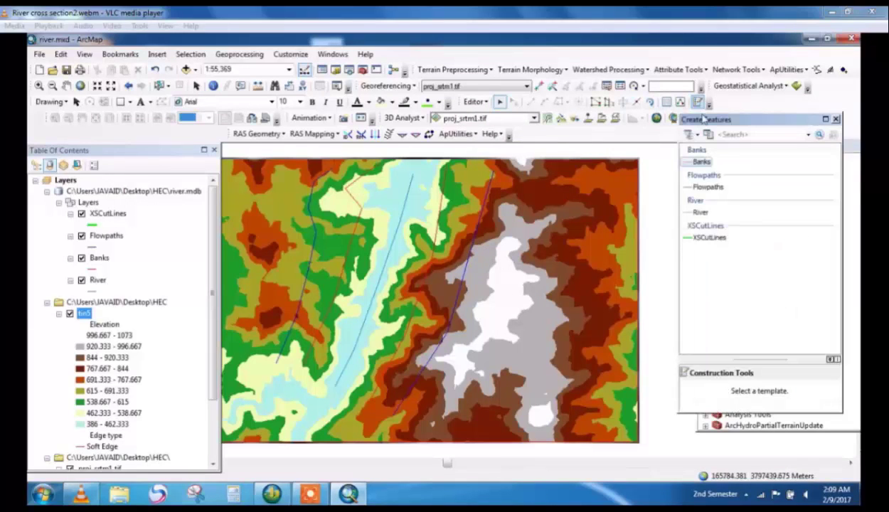
pyautogui.click(709, 238)
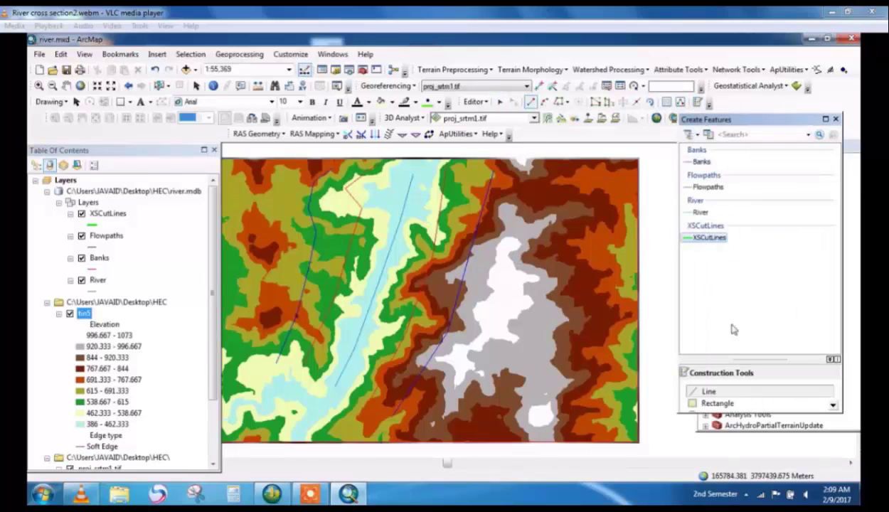
pyautogui.click(711, 391)
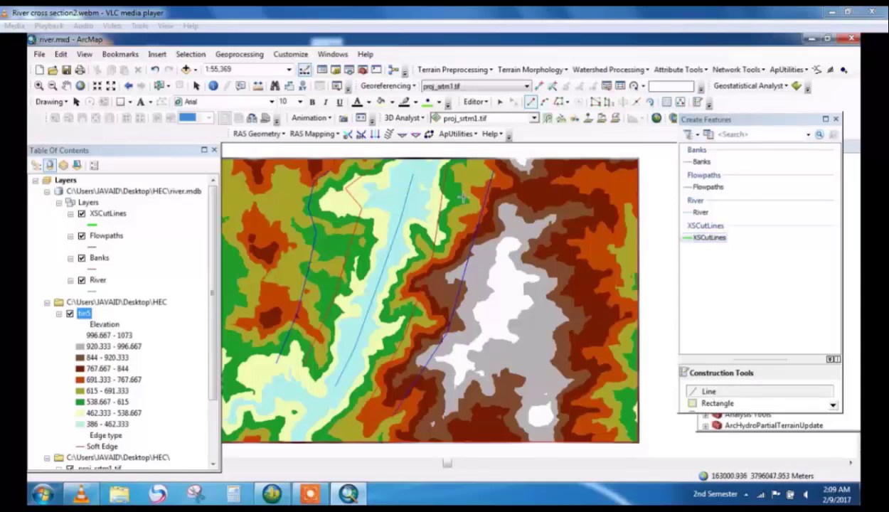
pyautogui.click(292, 172)
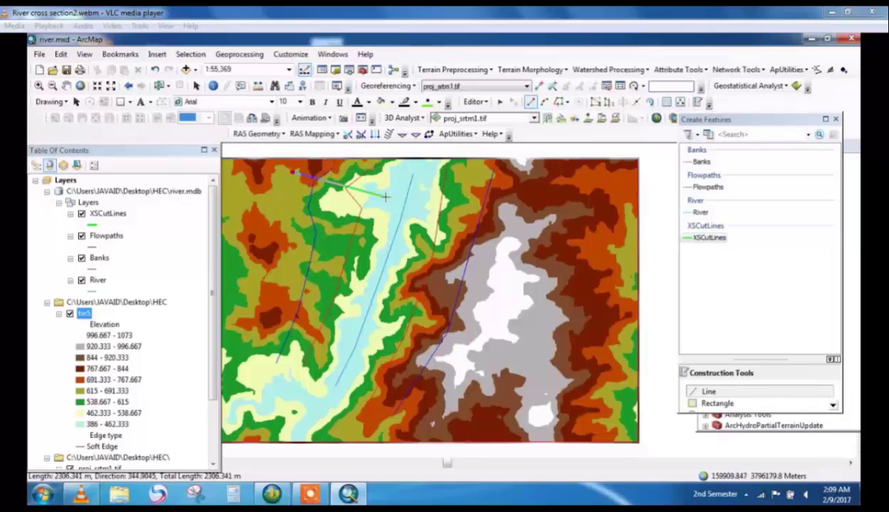
pyautogui.doubleClick(527, 210)
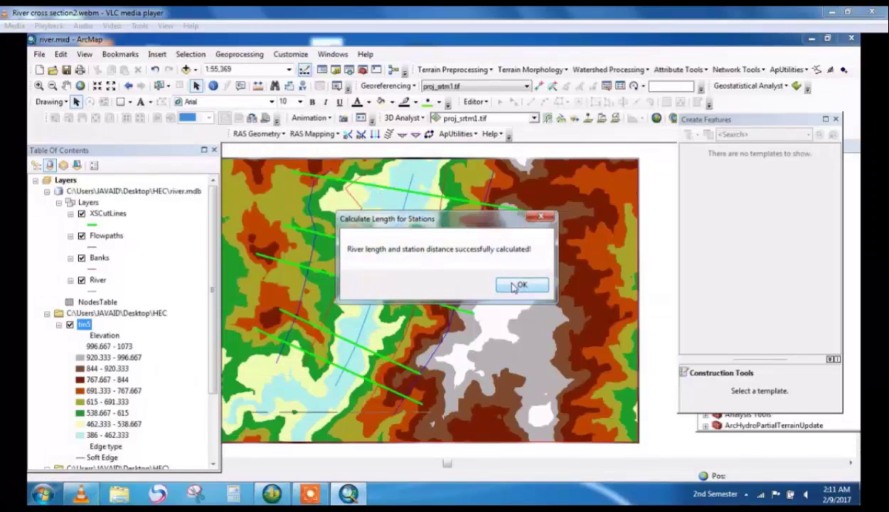
# Step: Extract stream centerline elevations from tin5 to create the River3D layer
pyautogui.click(517, 286)
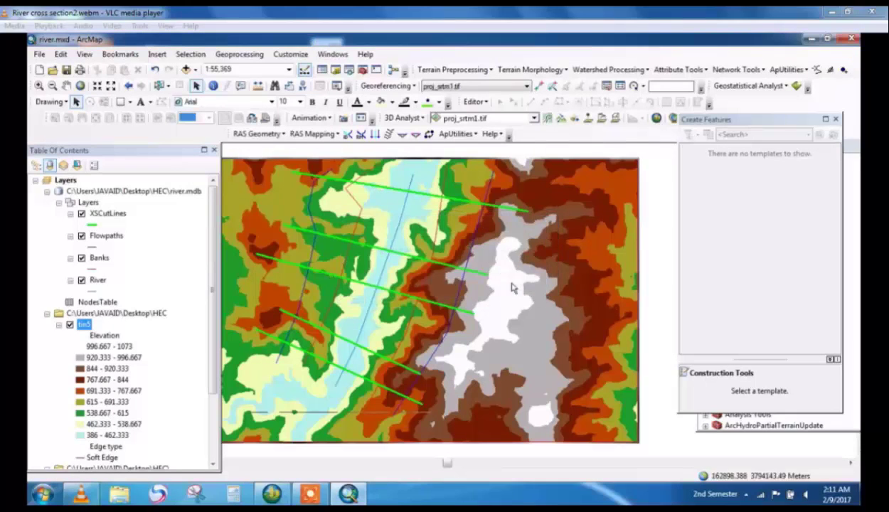
pyautogui.click(283, 135)
pyautogui.moveTo(308, 177)
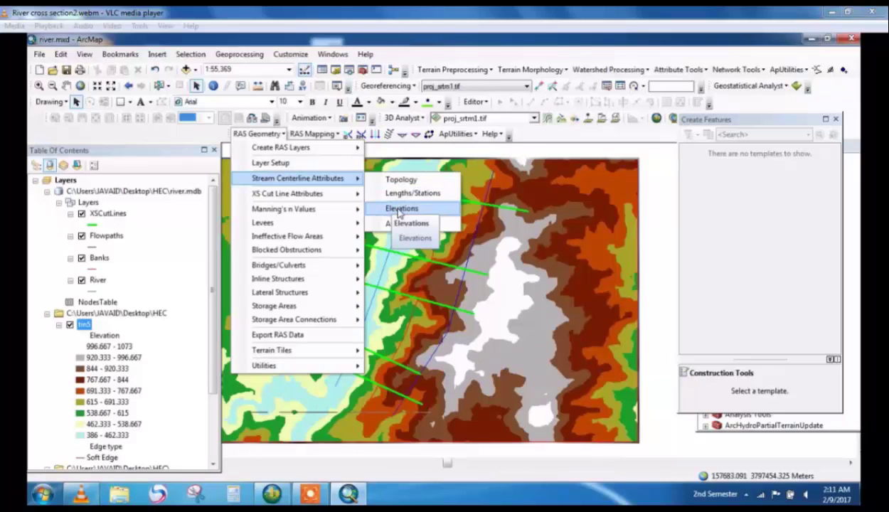
pyautogui.click(399, 211)
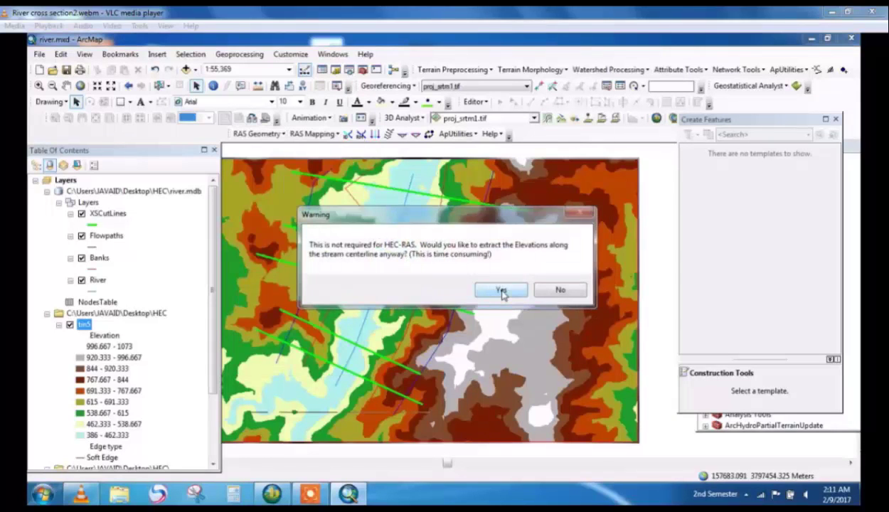
pyautogui.click(499, 291)
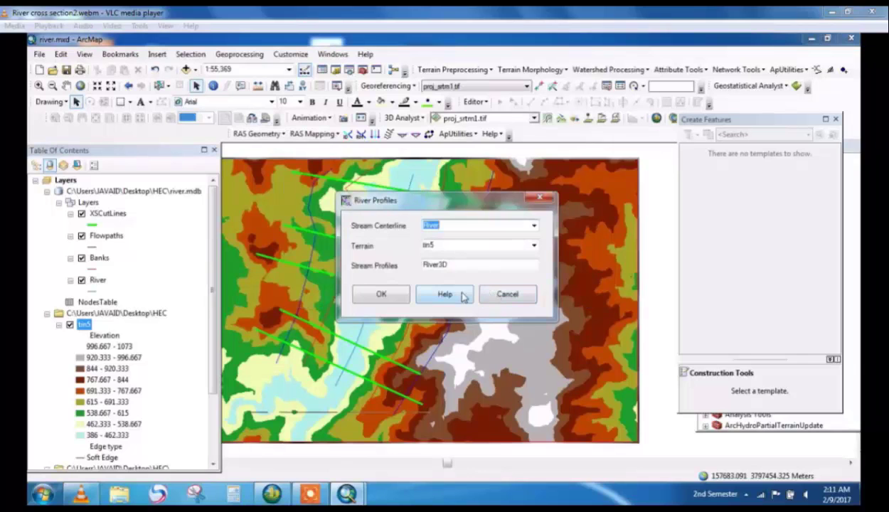
pyautogui.click(382, 293)
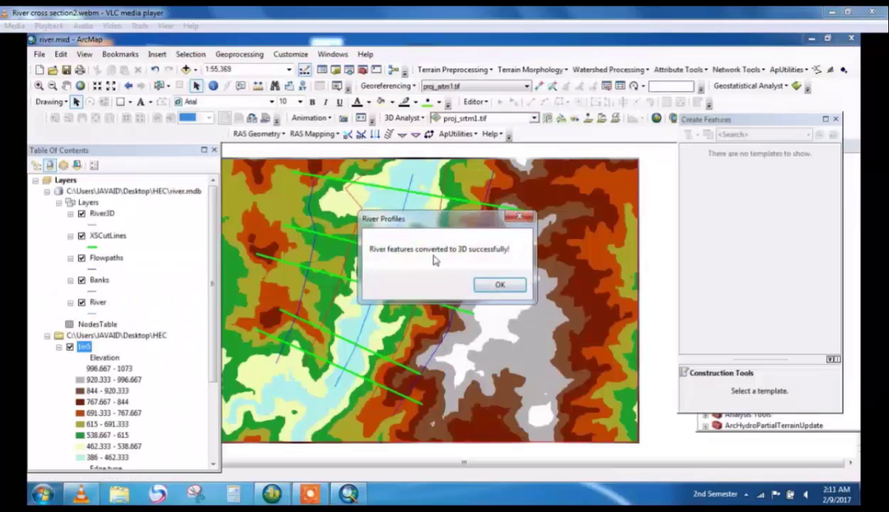
pyautogui.click(481, 287)
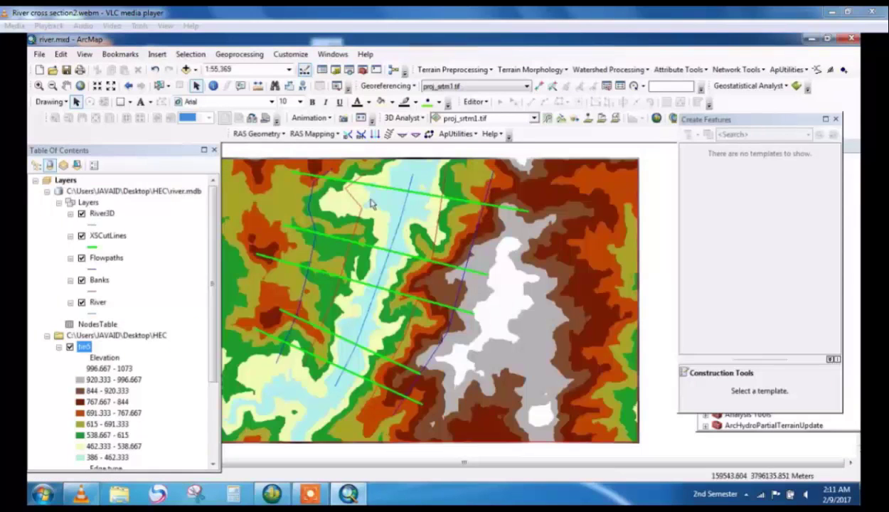
# Step: Assign river and reach names to the XSCutLines
pyautogui.click(283, 135)
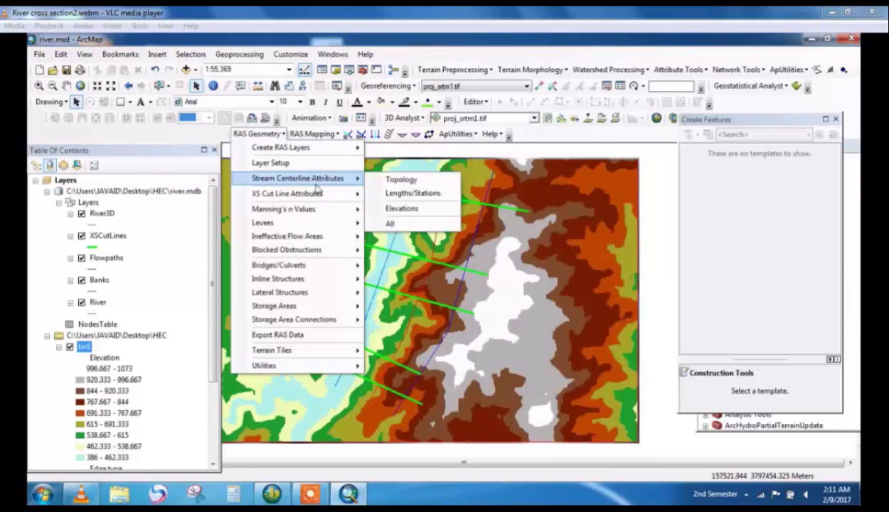
pyautogui.moveTo(321, 194)
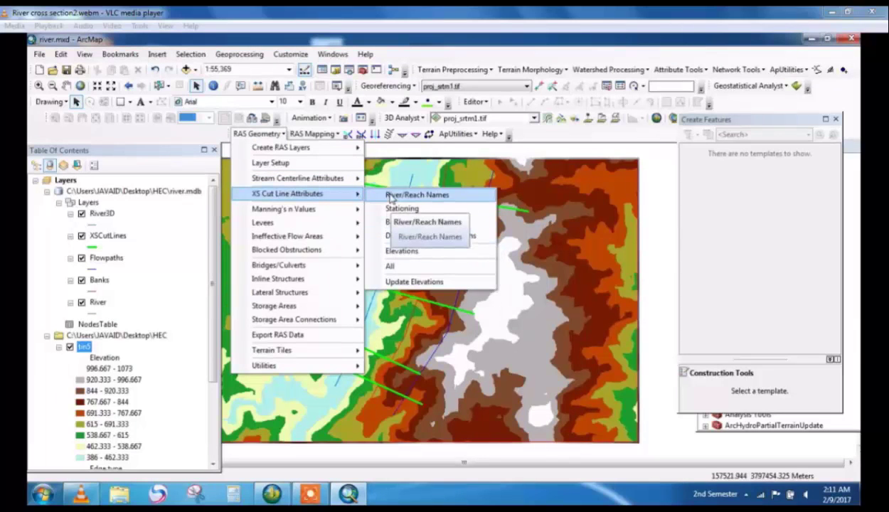
pyautogui.click(389, 196)
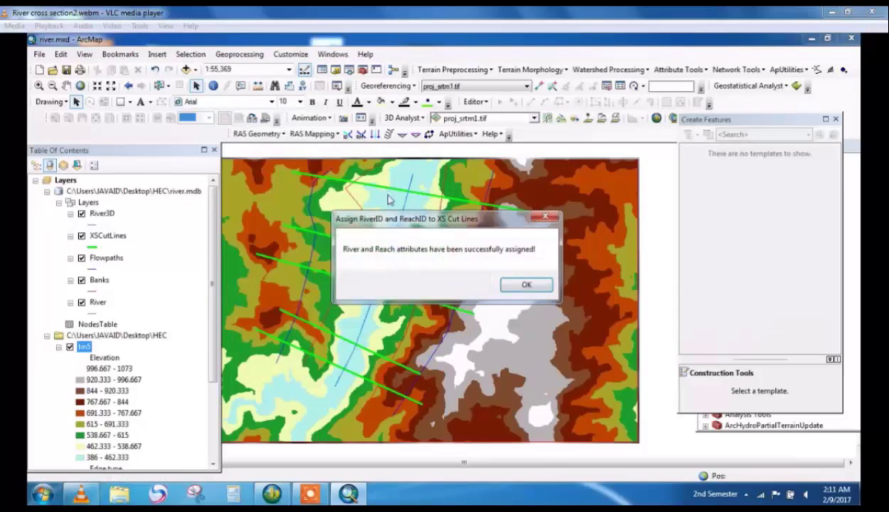
pyautogui.click(502, 279)
# Step: Compute stationing for the cross-section cut lines
pyautogui.click(284, 136)
pyautogui.moveTo(327, 195)
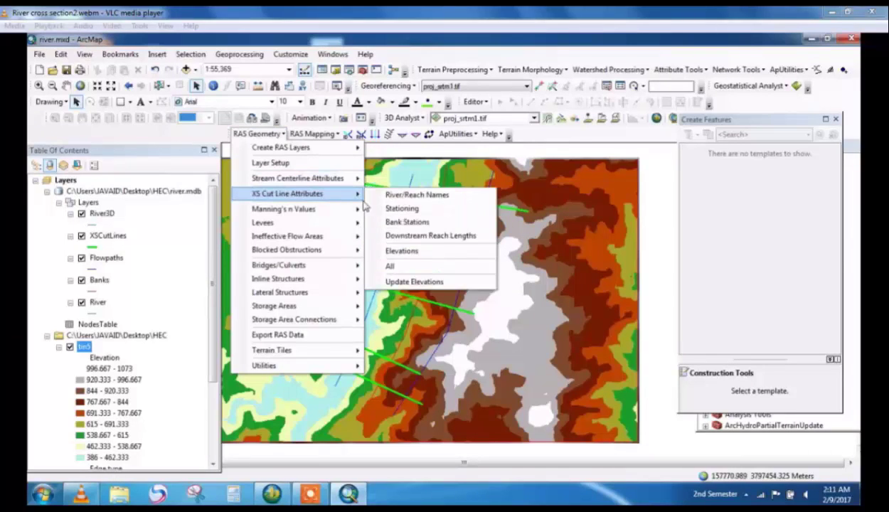
pyautogui.click(387, 208)
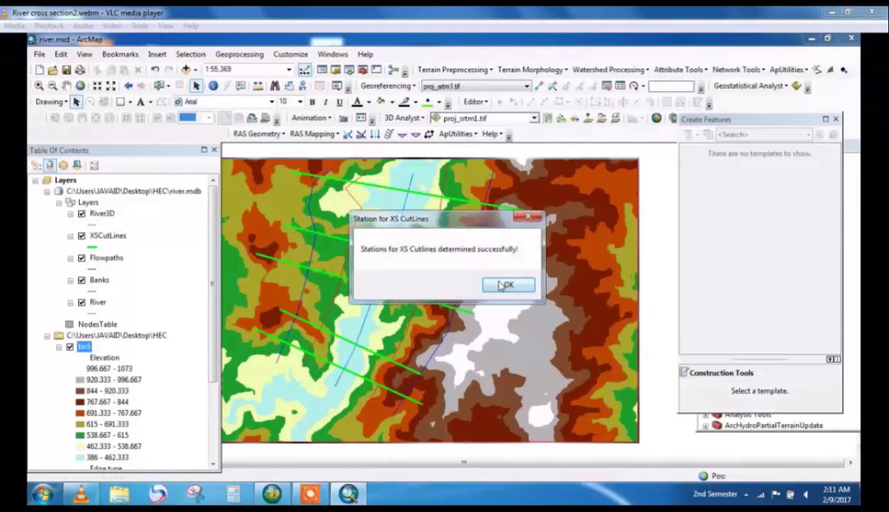
pyautogui.click(505, 285)
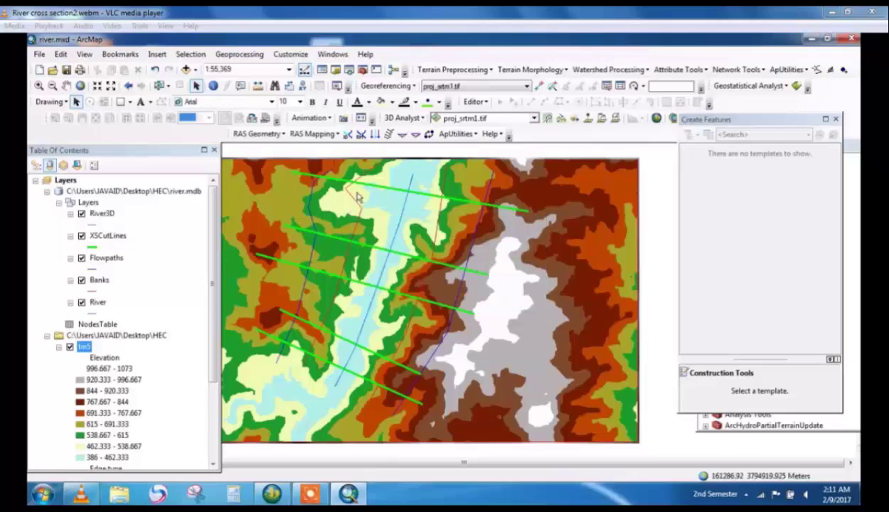
# Step: Compute bank stations for the XSCutLines from the Banks lines
pyautogui.click(283, 135)
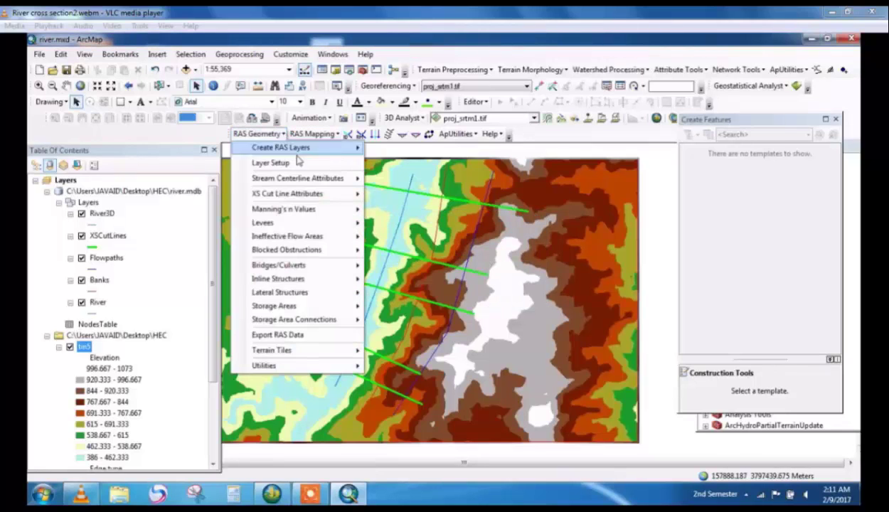
pyautogui.moveTo(326, 197)
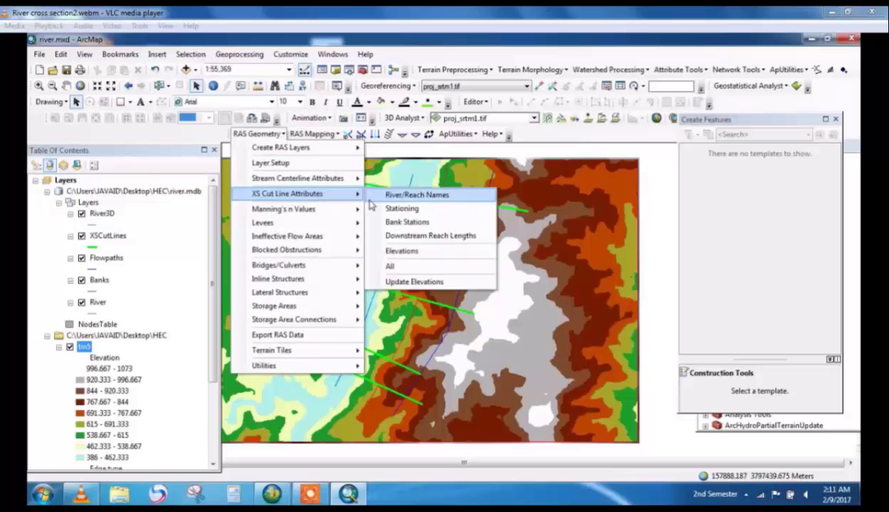
pyautogui.click(396, 223)
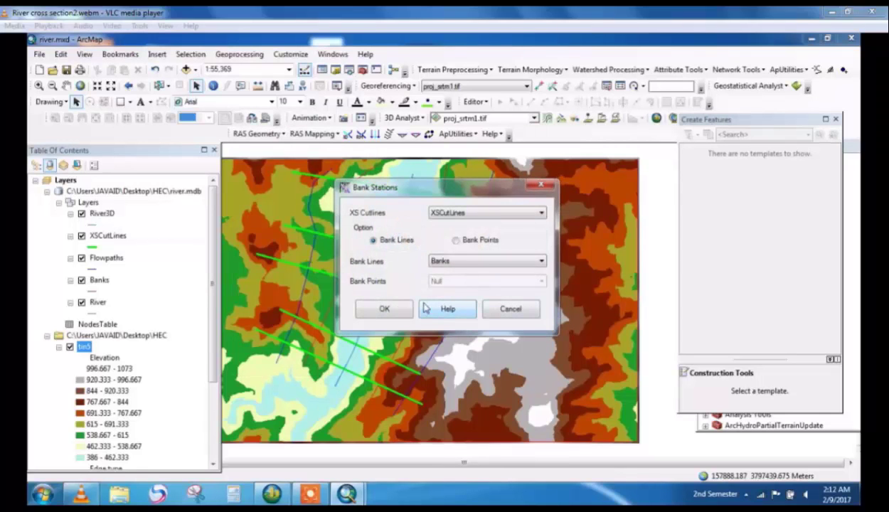
pyautogui.click(386, 307)
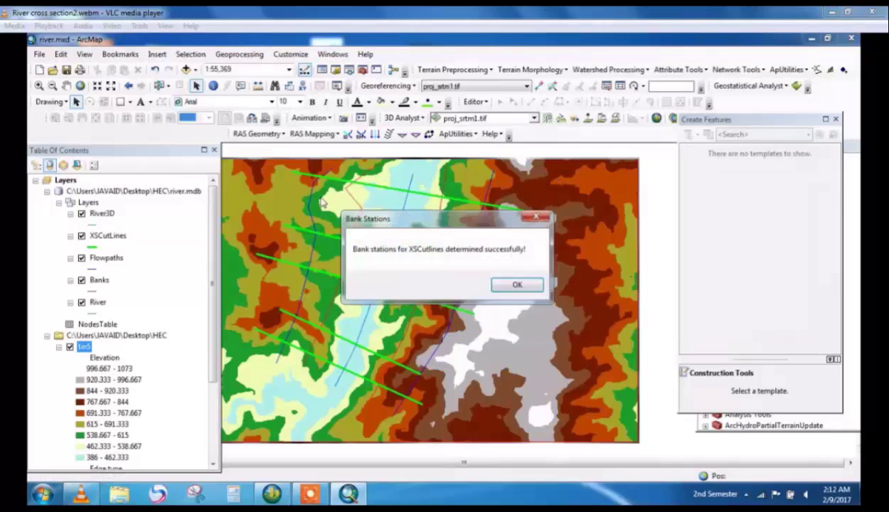
pyautogui.click(517, 285)
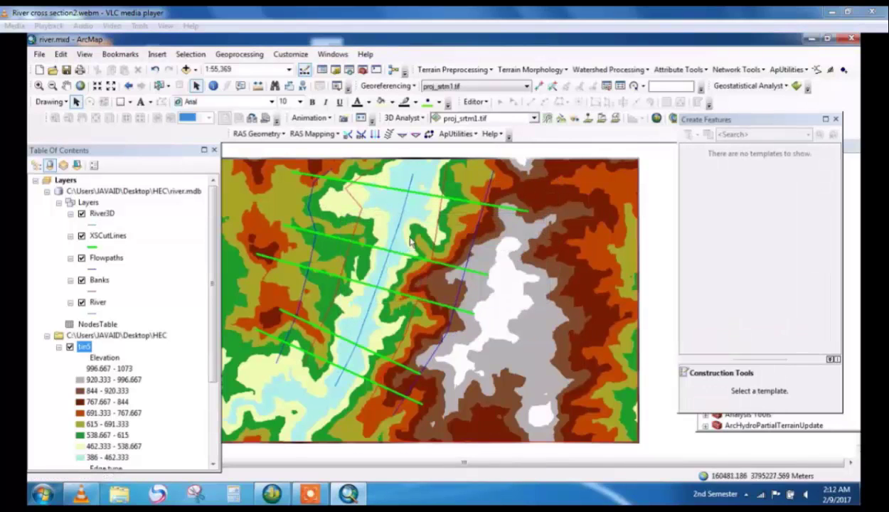
# Step: Calculate downstream reach lengths for the XSCutLines
pyautogui.click(285, 137)
pyautogui.moveTo(304, 184)
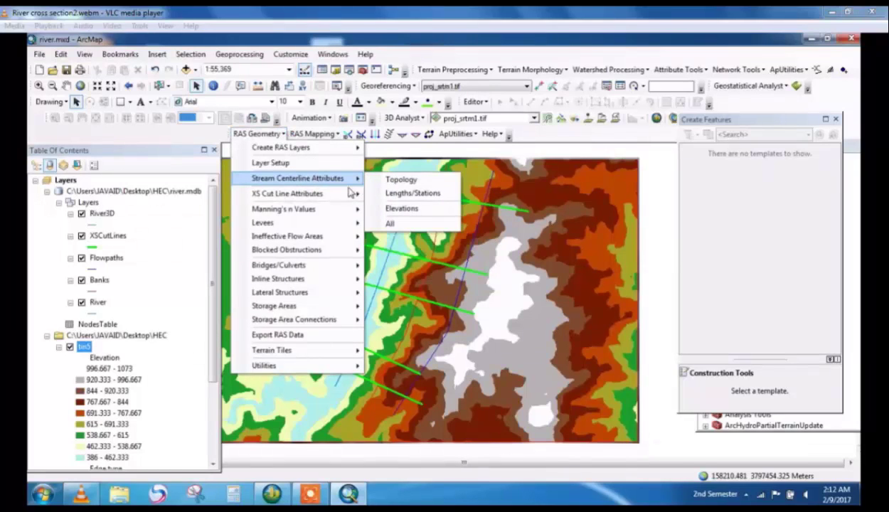
pyautogui.moveTo(344, 193)
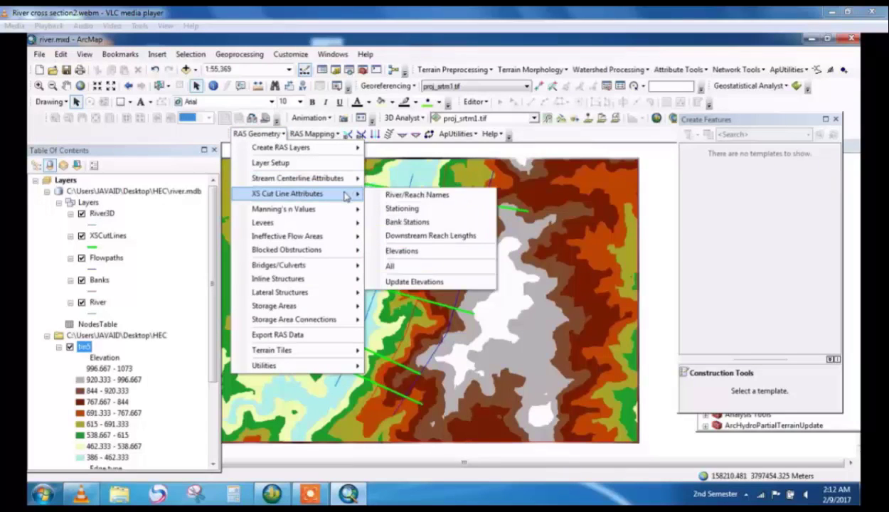
pyautogui.click(406, 235)
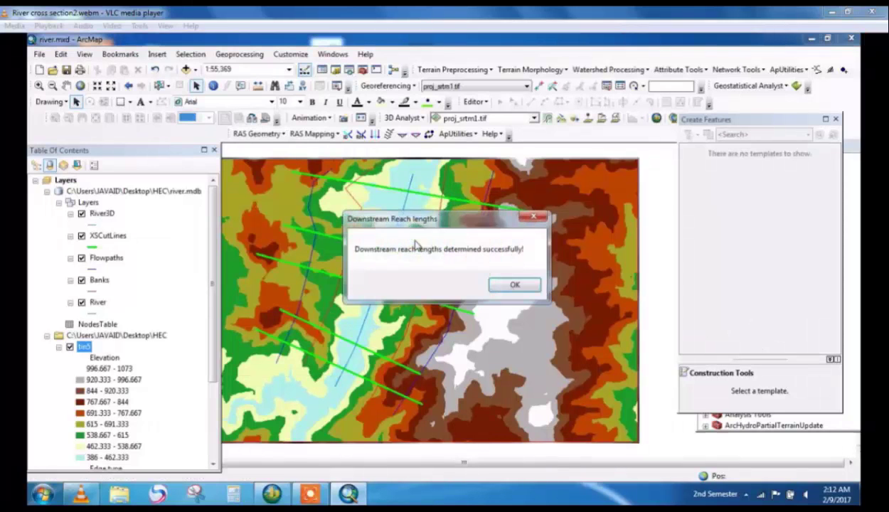
pyautogui.click(509, 285)
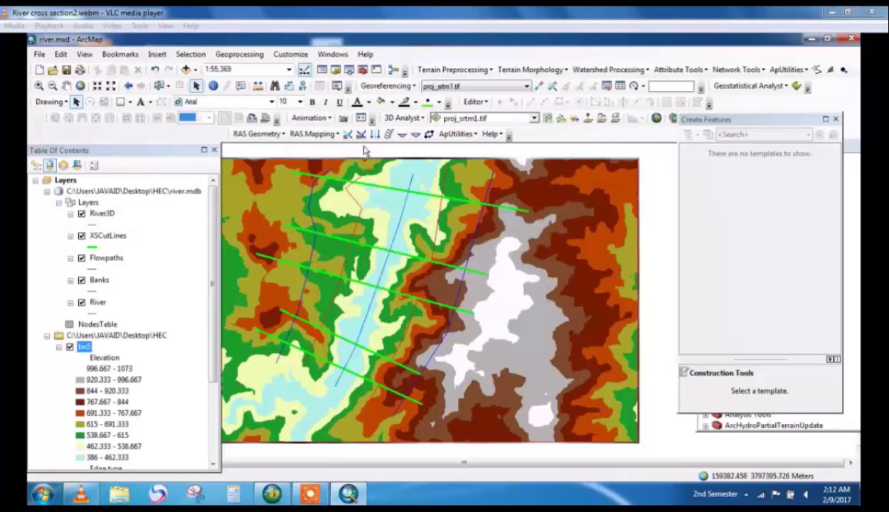
pyautogui.click(258, 134)
# Step: Extract cross-section elevations from tin5 into XSCutLines3D
pyautogui.moveTo(345, 194)
pyautogui.click(407, 252)
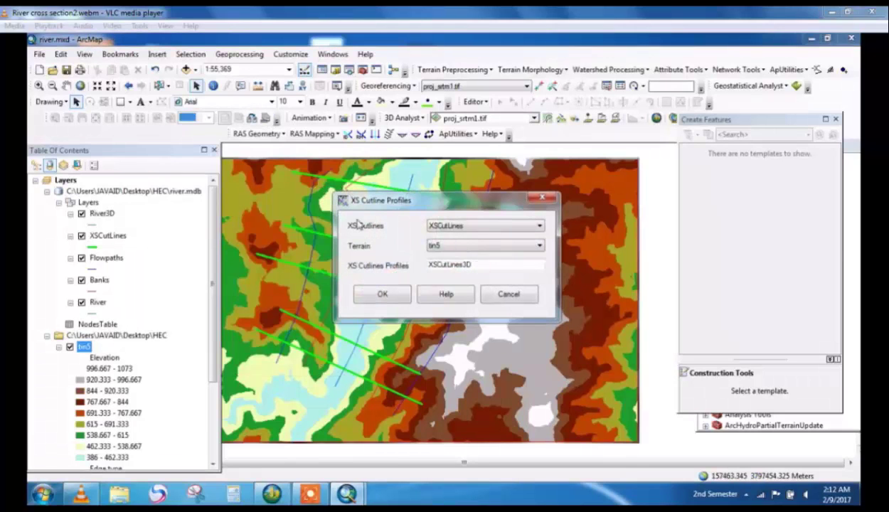
pyautogui.click(383, 294)
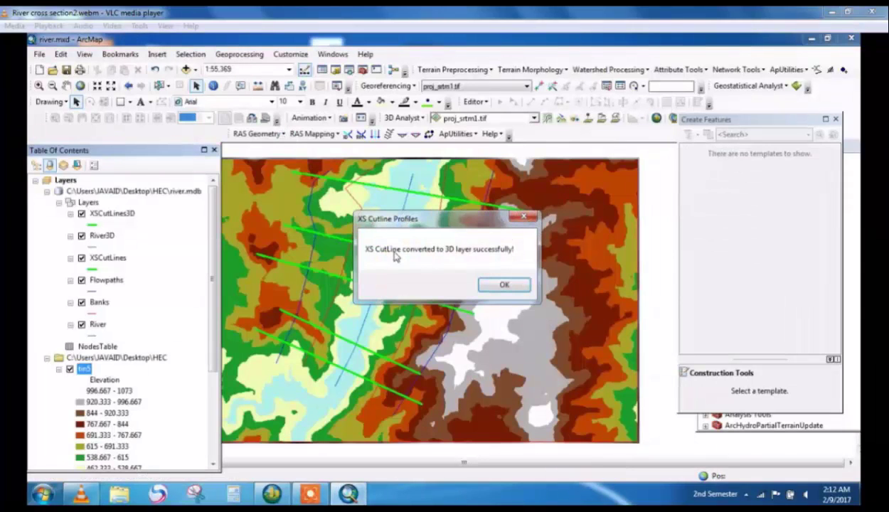
pyautogui.click(488, 287)
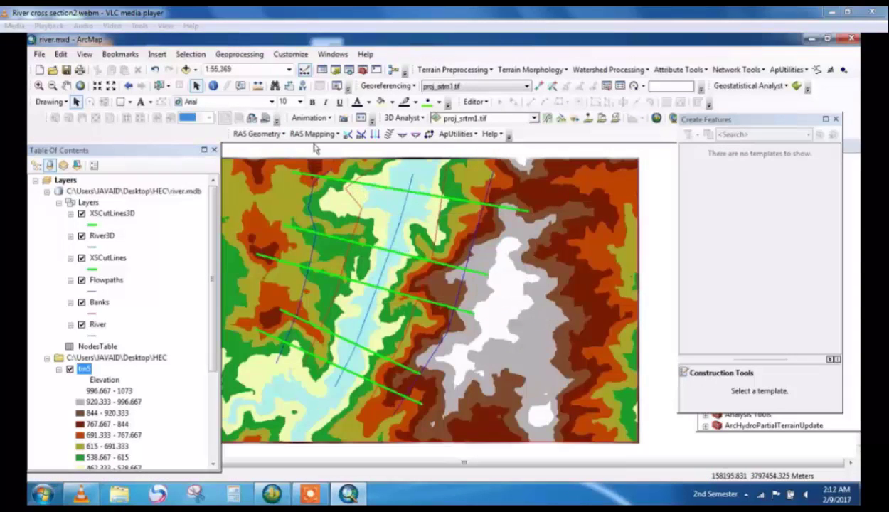
# Step: Run All cross-section attribute tools with default layers, clearing the old XSCutLines3D records
pyautogui.click(259, 133)
pyautogui.moveTo(328, 193)
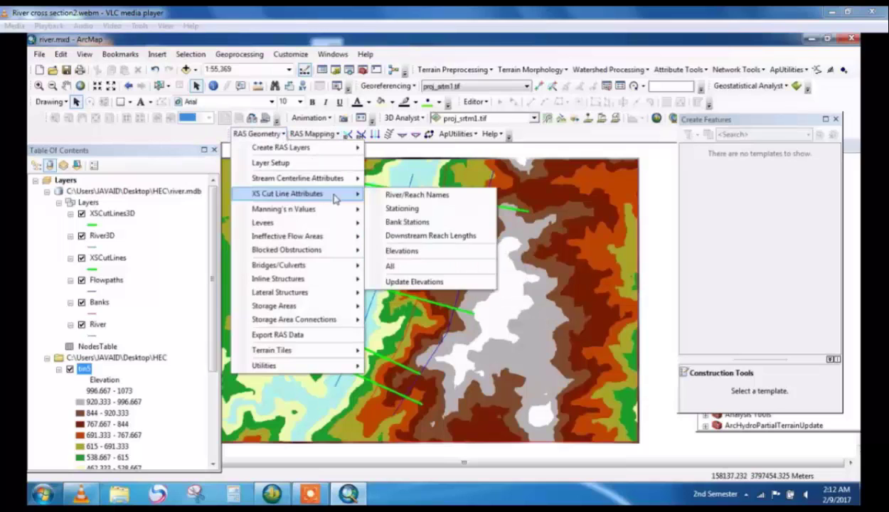
pyautogui.click(412, 267)
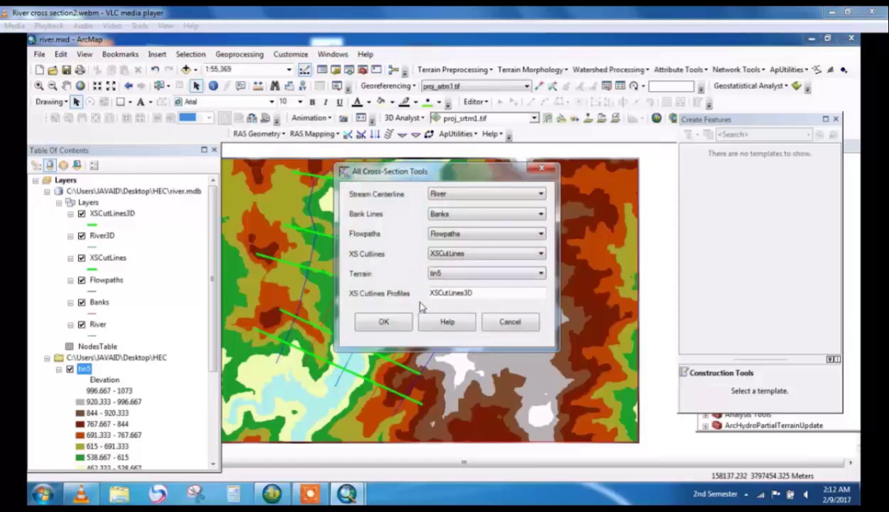
pyautogui.click(383, 322)
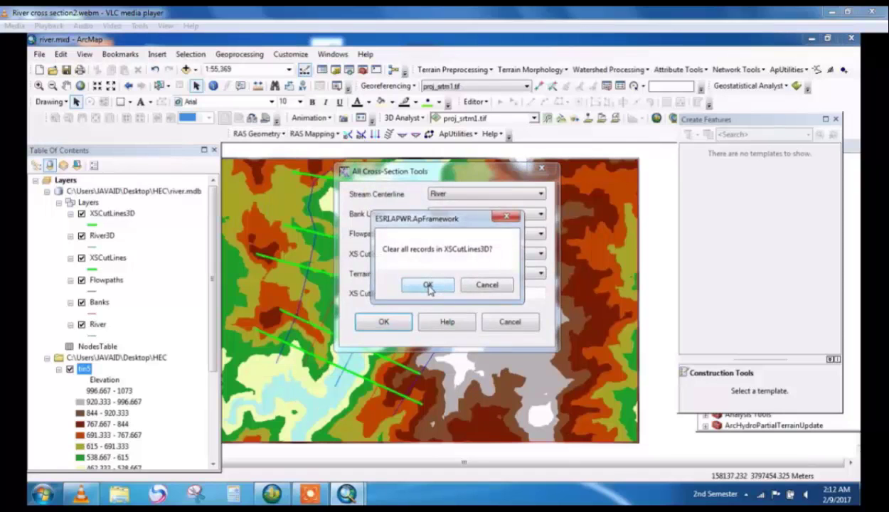
pyautogui.click(428, 285)
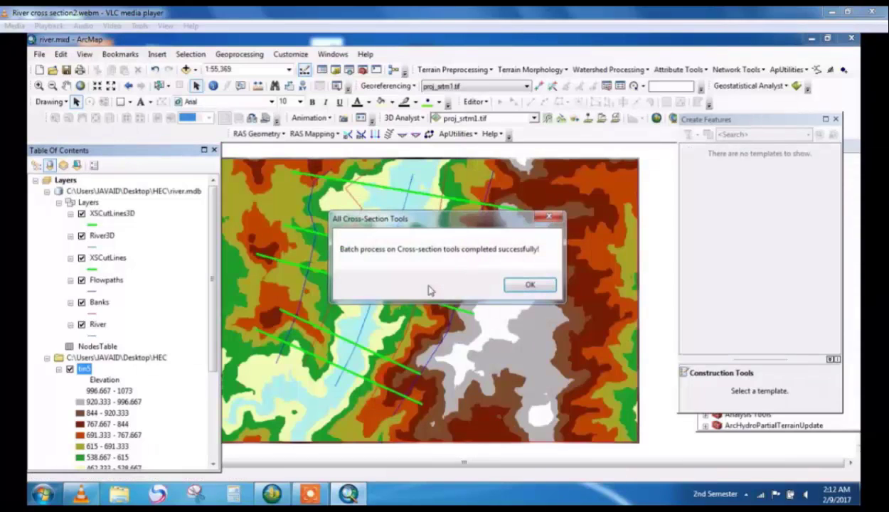
pyautogui.click(515, 285)
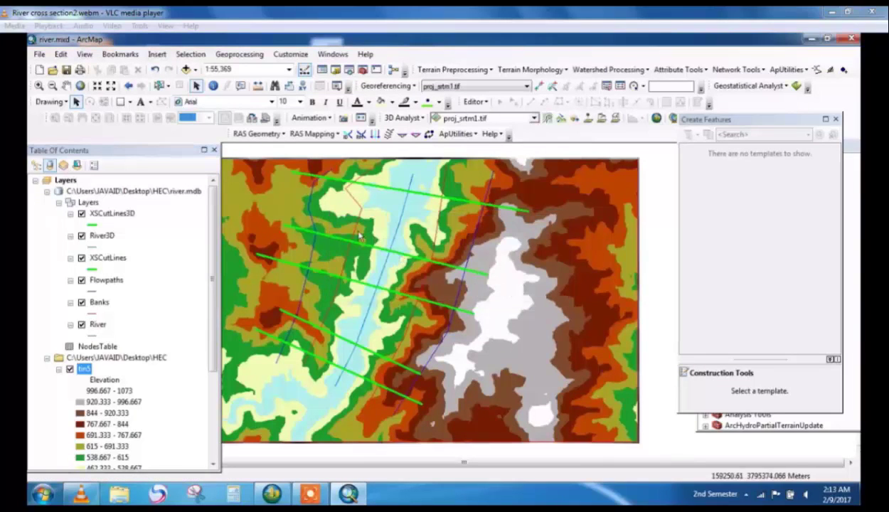
pyautogui.click(279, 135)
# Step: Export the RAS data as gistoras into the Desktop's New folder, then close the export window
pyautogui.moveTo(300, 334)
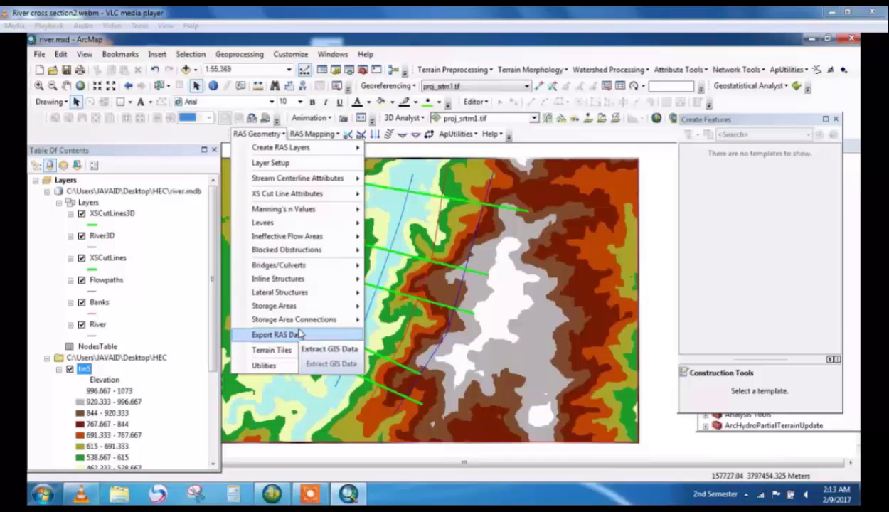
pyautogui.click(298, 335)
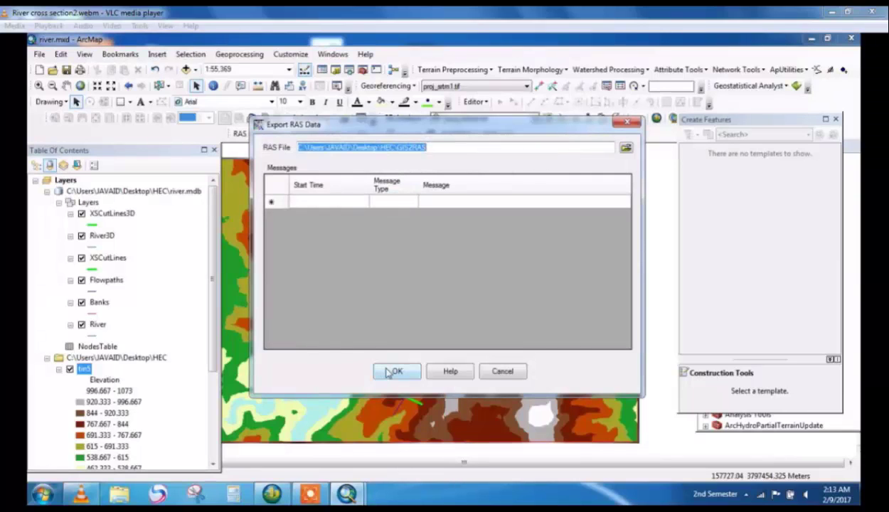
pyautogui.click(389, 372)
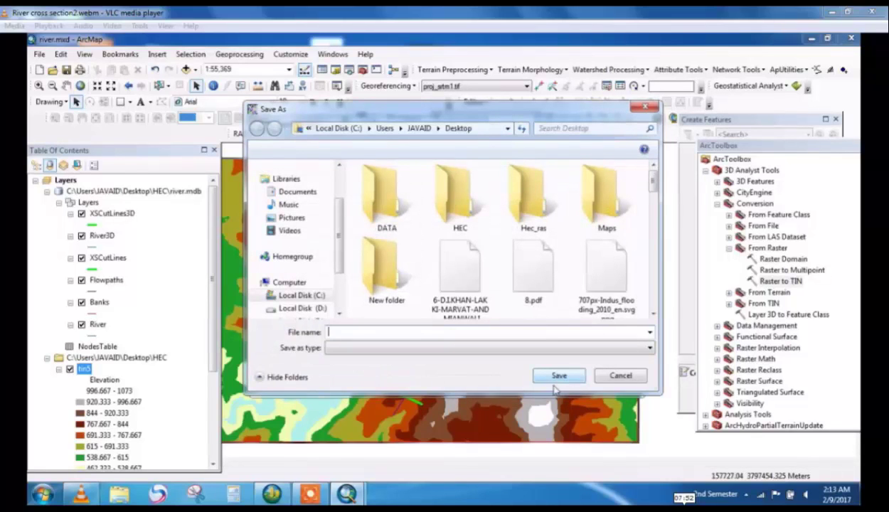
pyautogui.doubleClick(390, 268)
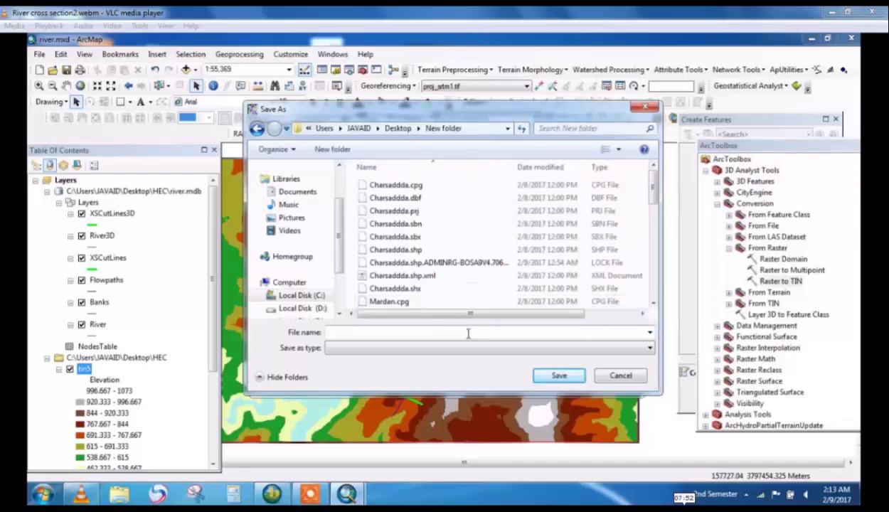
pyautogui.click(562, 380)
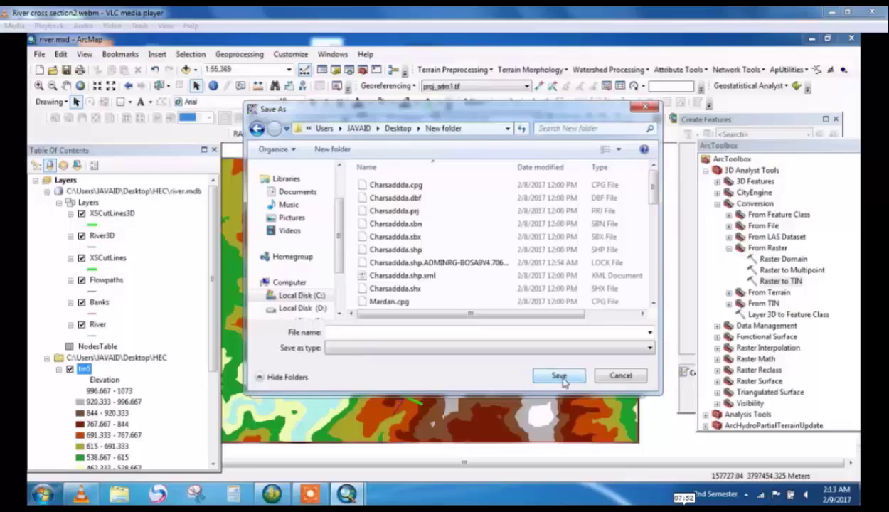
pyautogui.click(531, 332)
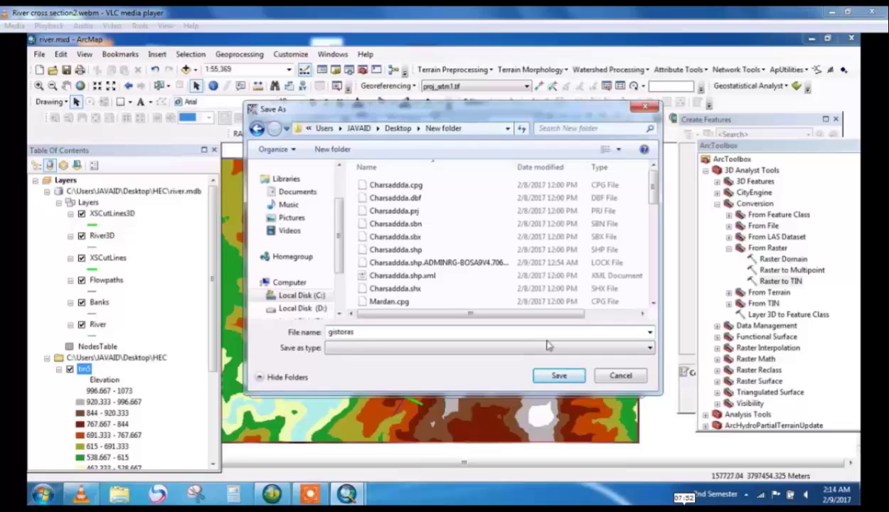
pyautogui.click(561, 374)
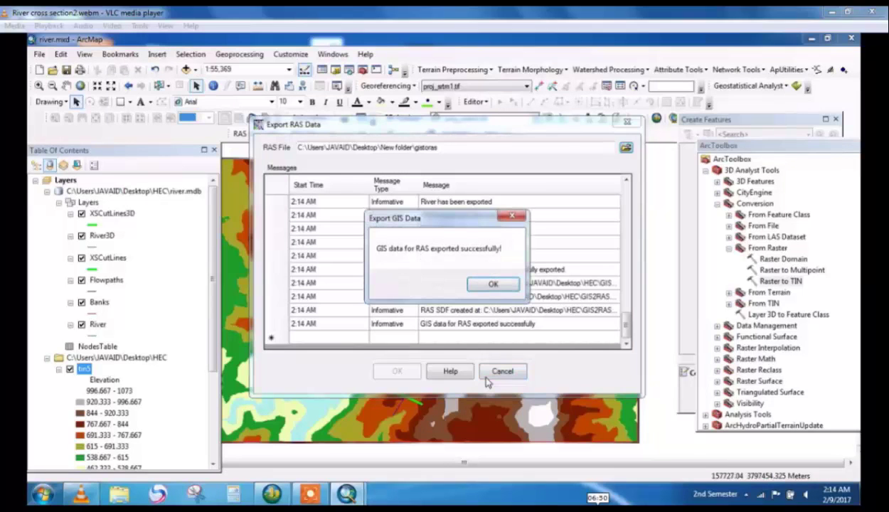
pyautogui.click(475, 285)
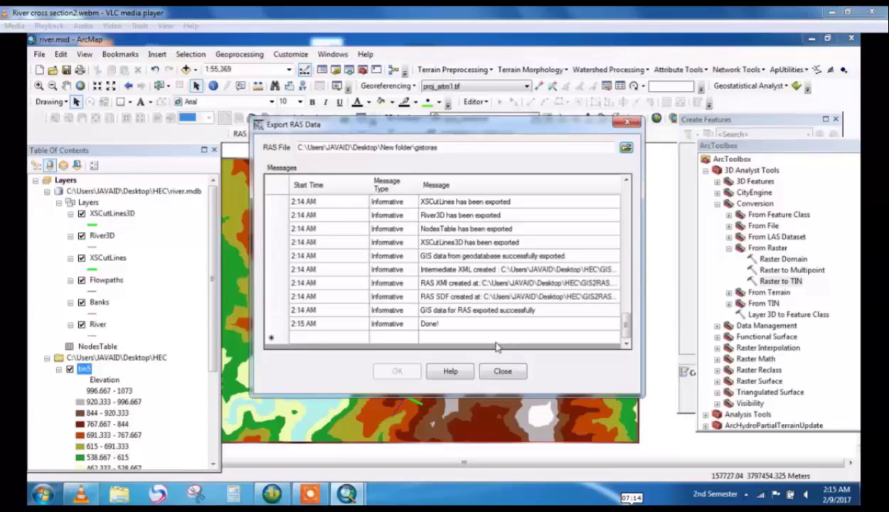
pyautogui.click(503, 372)
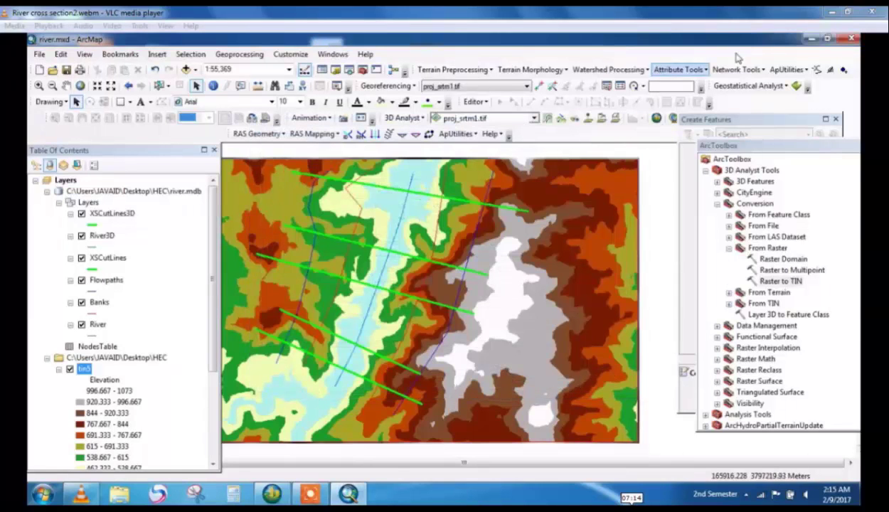
# Step: Launch HEC-RAS from the desktop and open its Geometric Data editor
pyautogui.click(809, 38)
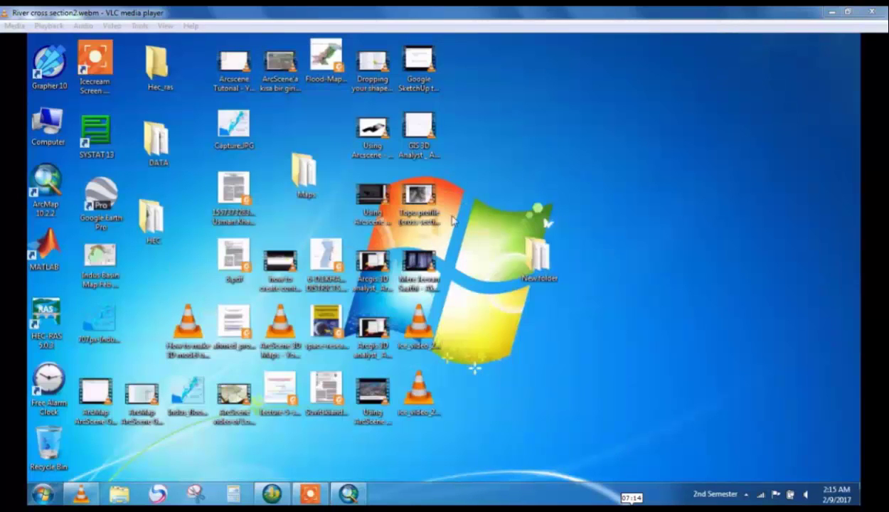
pyautogui.doubleClick(47, 316)
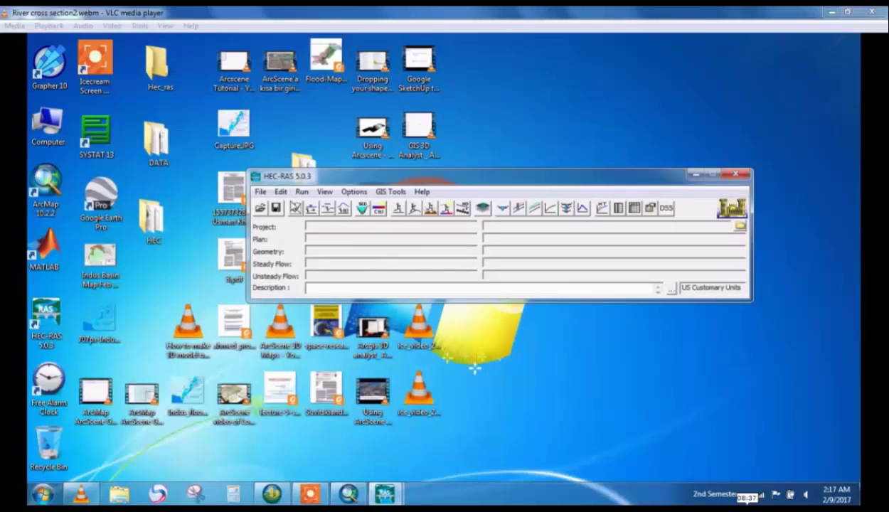
pyautogui.click(294, 208)
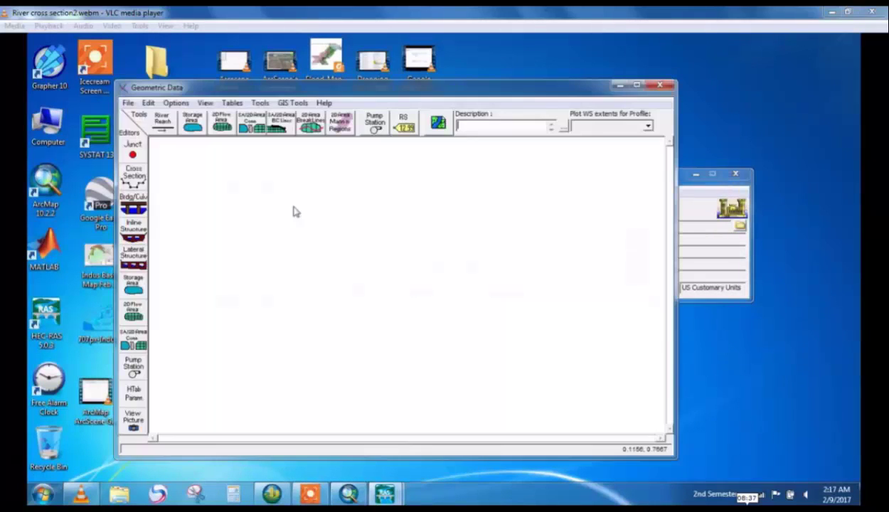
# Step: Import GIS-format geometry from Desktop\HEC\GIS2RAS.RASImport.sdf
pyautogui.click(128, 103)
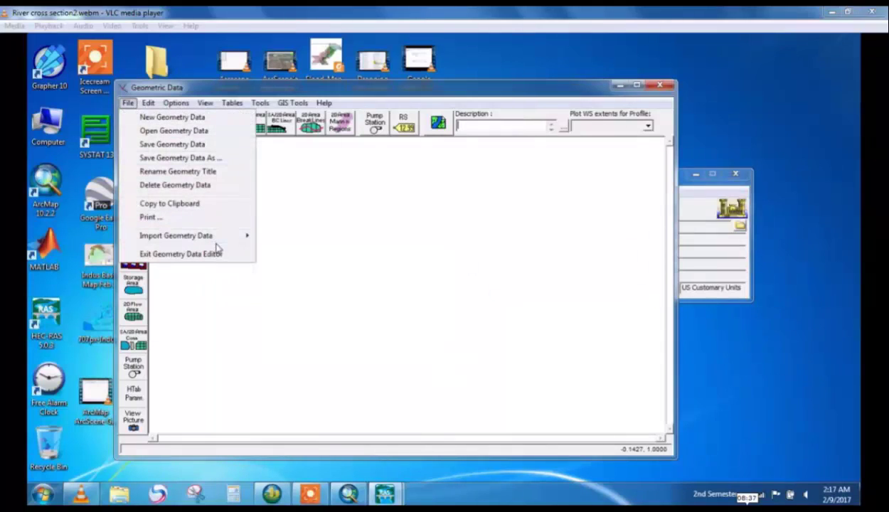
pyautogui.moveTo(215, 241)
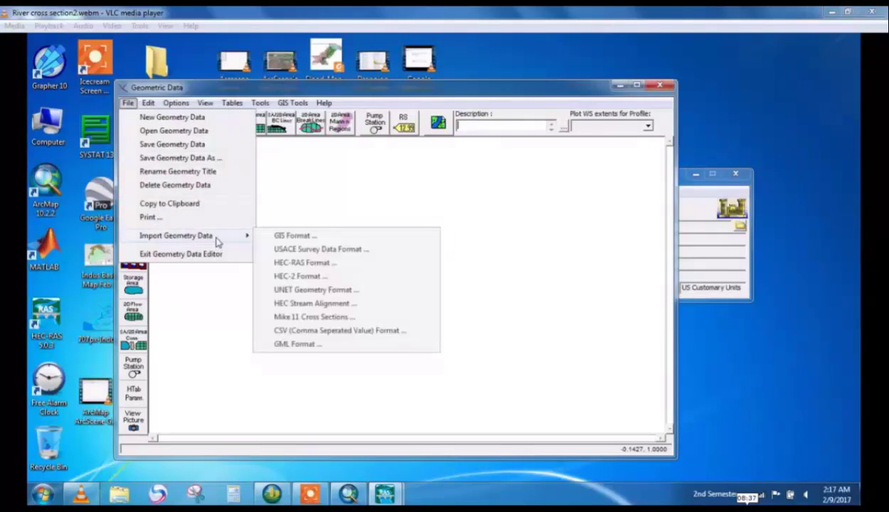
pyautogui.click(264, 238)
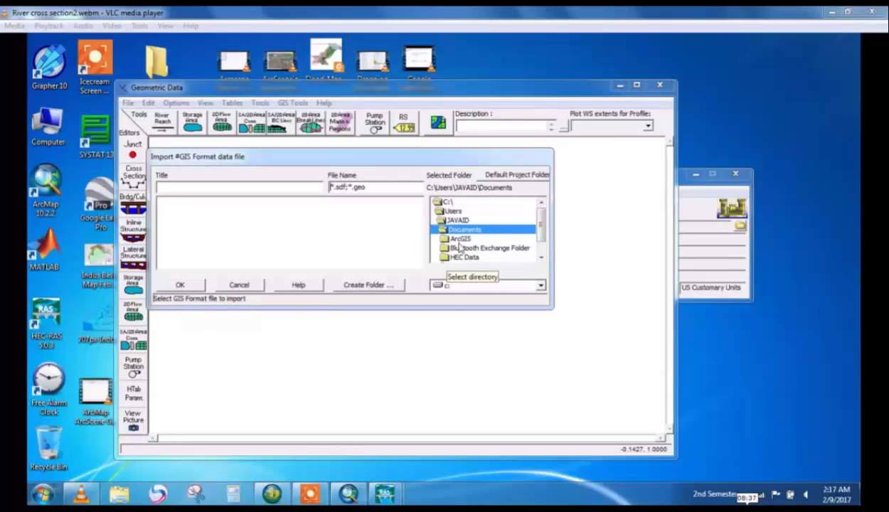
pyautogui.doubleClick(455, 222)
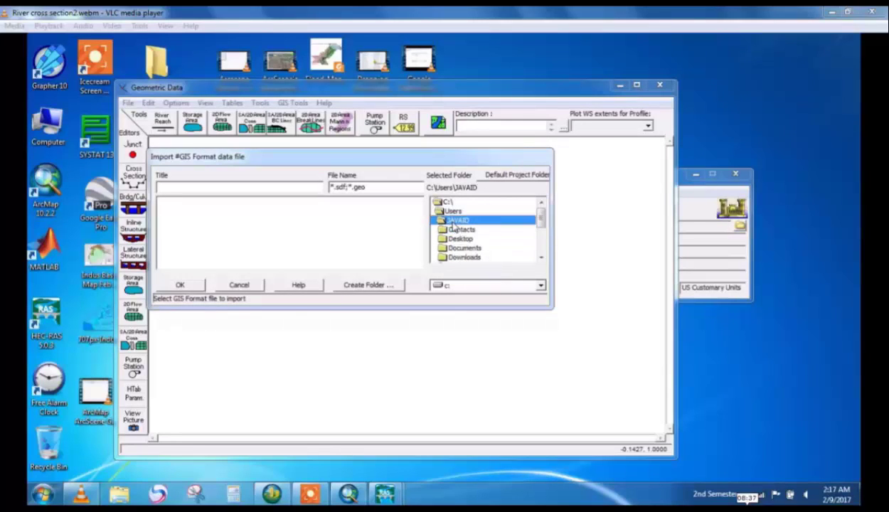
pyautogui.doubleClick(460, 240)
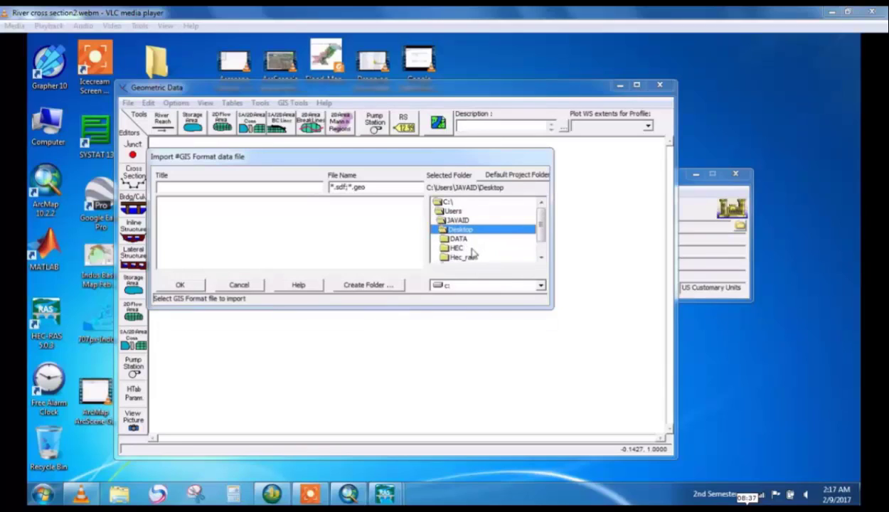
pyautogui.doubleClick(458, 247)
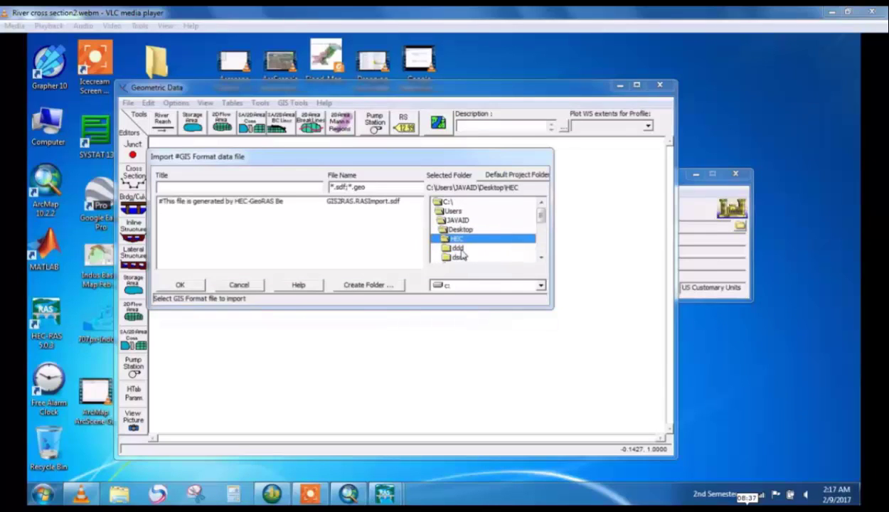
pyautogui.doubleClick(369, 202)
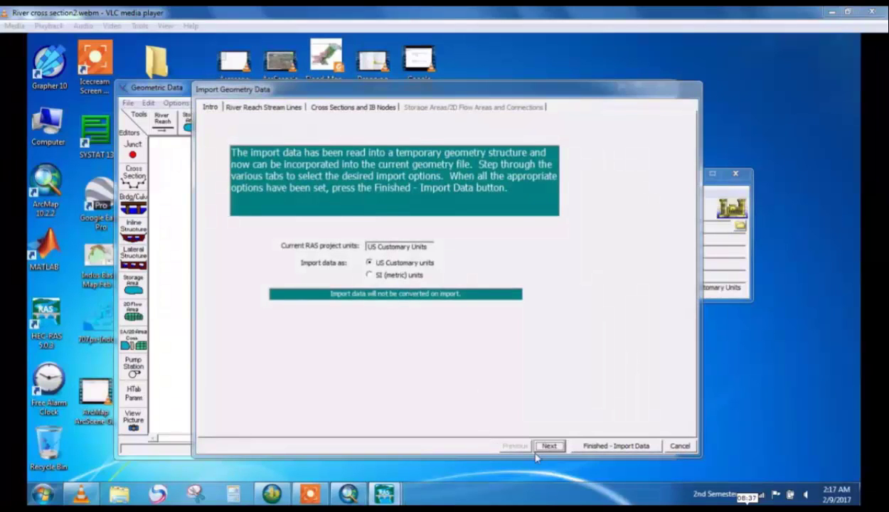
# Step: Import the River_kabul reach with five cross sections and view station 4979.818's profile
pyautogui.click(546, 446)
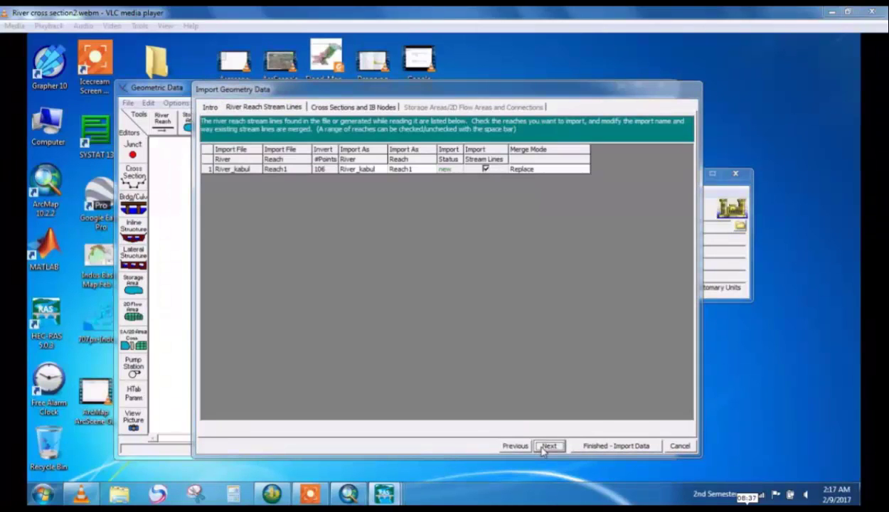
pyautogui.click(545, 446)
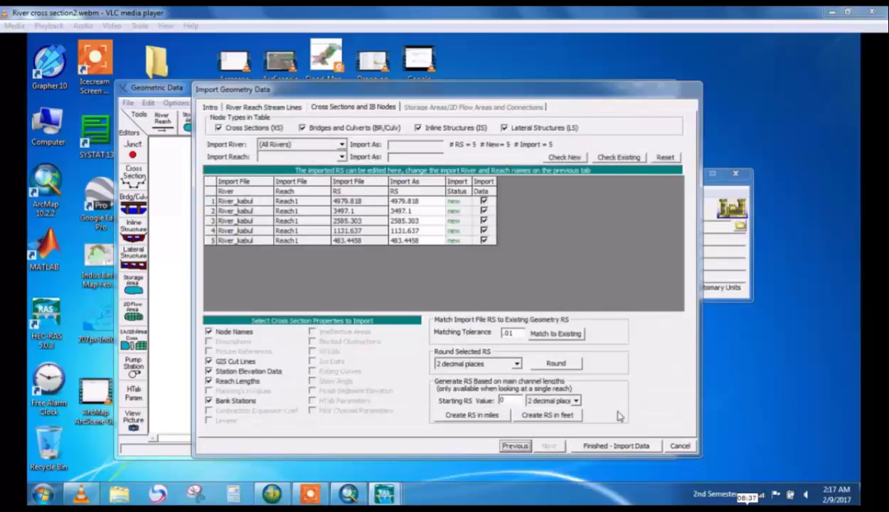
pyautogui.click(614, 446)
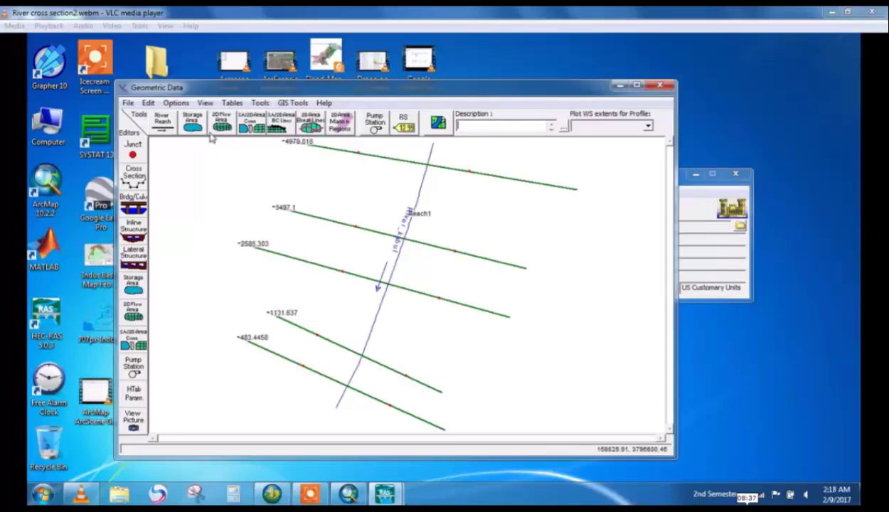
pyautogui.click(138, 178)
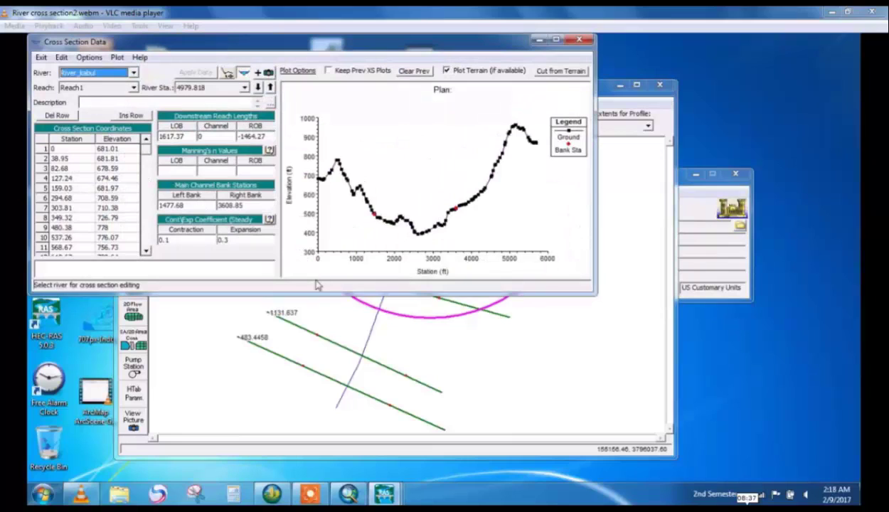